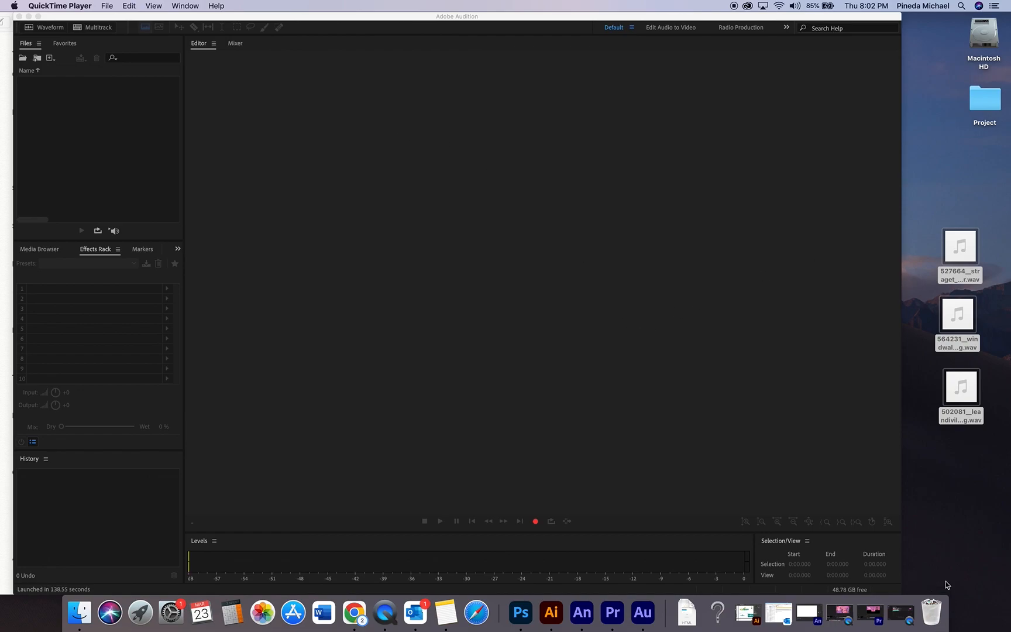
# - Import the three desktop WAV files and the Etiquette and Body Language video into the project, and close the floating video preview
pyautogui.click(971, 468)
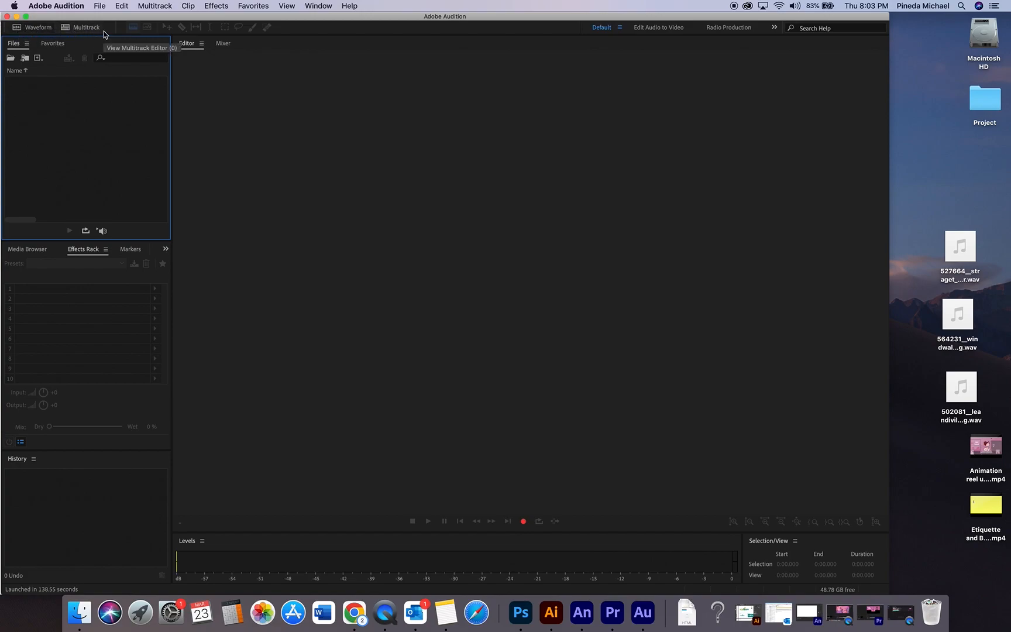
pyautogui.moveTo(109, 18); pyautogui.dragTo(113, 19)
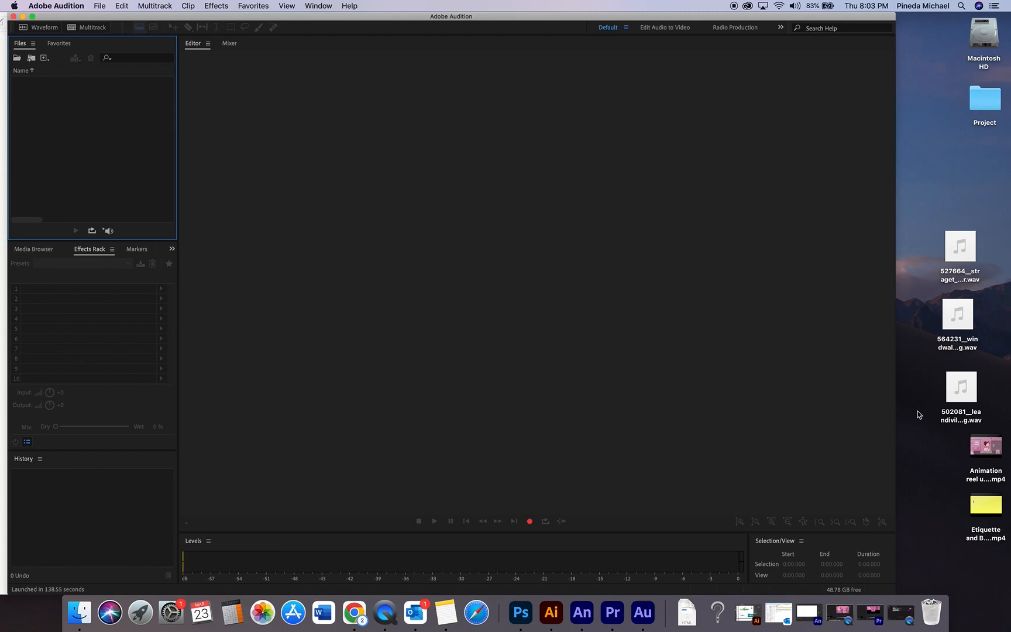
pyautogui.moveTo(917, 410); pyautogui.dragTo(972, 258)
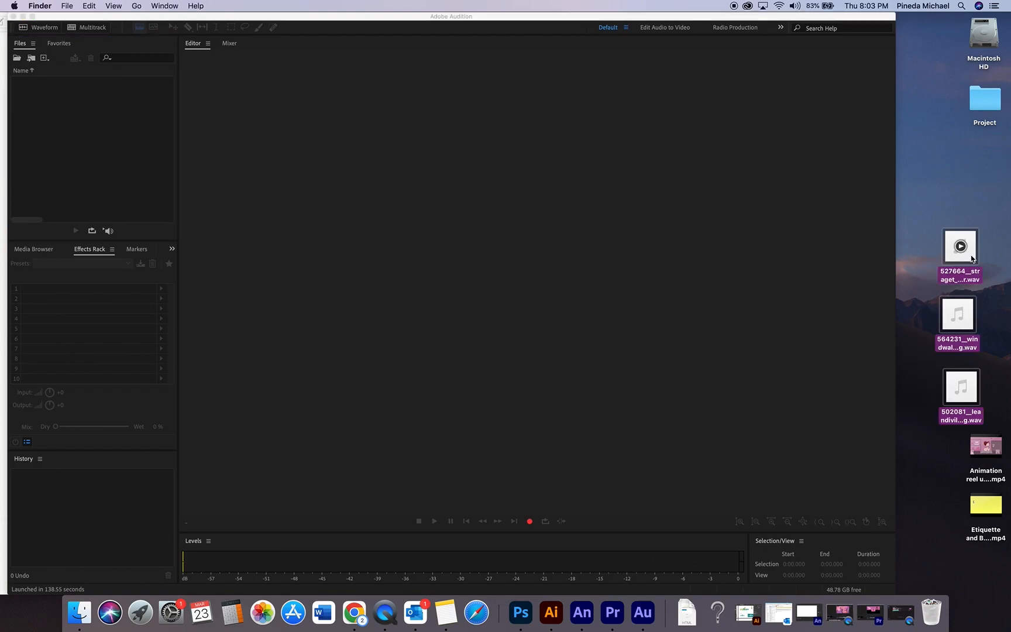
pyautogui.moveTo(989, 509)
pyautogui.mouseDown()
pyautogui.moveTo(970, 194)
pyautogui.moveTo(935, 230)
pyautogui.moveTo(986, 421)
pyautogui.moveTo(979, 520)
pyautogui.mouseUp()
pyautogui.moveTo(978, 455); pyautogui.dragTo(107, 137)
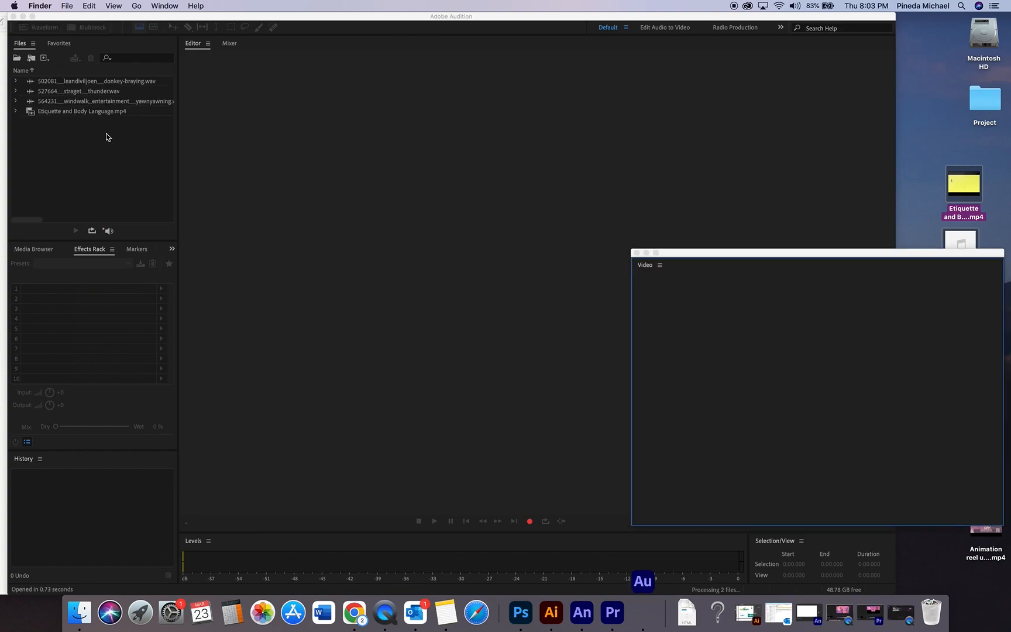
pyautogui.click(637, 253)
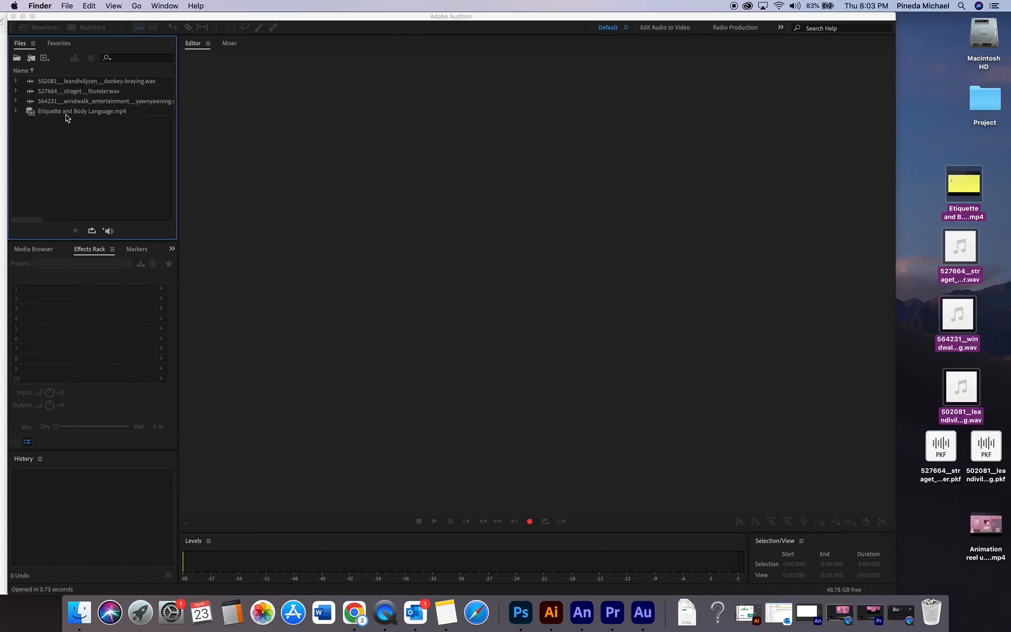
pyautogui.click(69, 132)
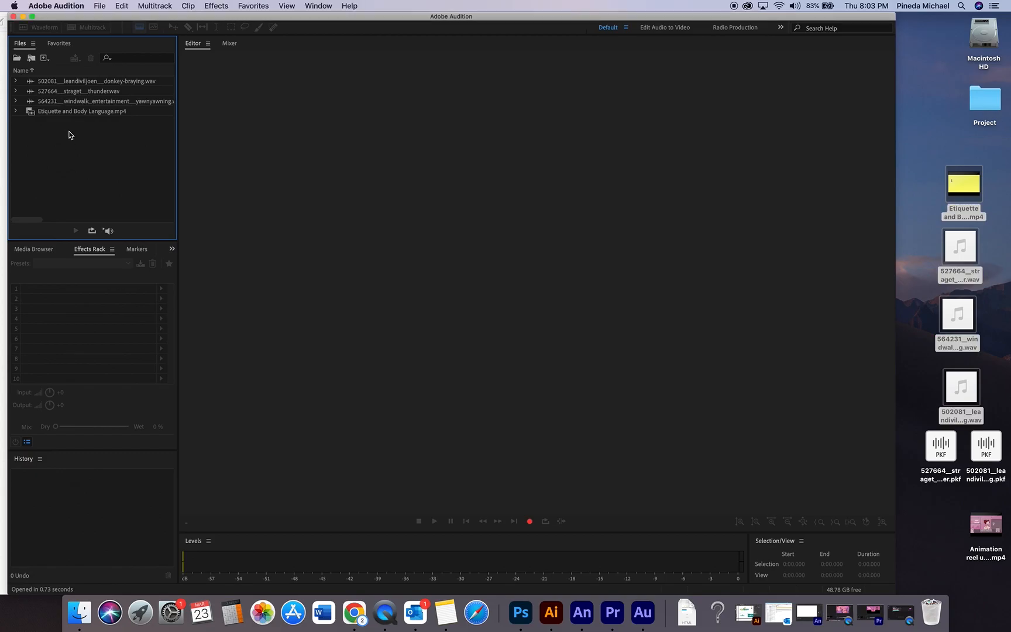
# - Open the donkey-braying recording, hide its spectral frequency display, and play it back
pyautogui.doubleClick(62, 83)
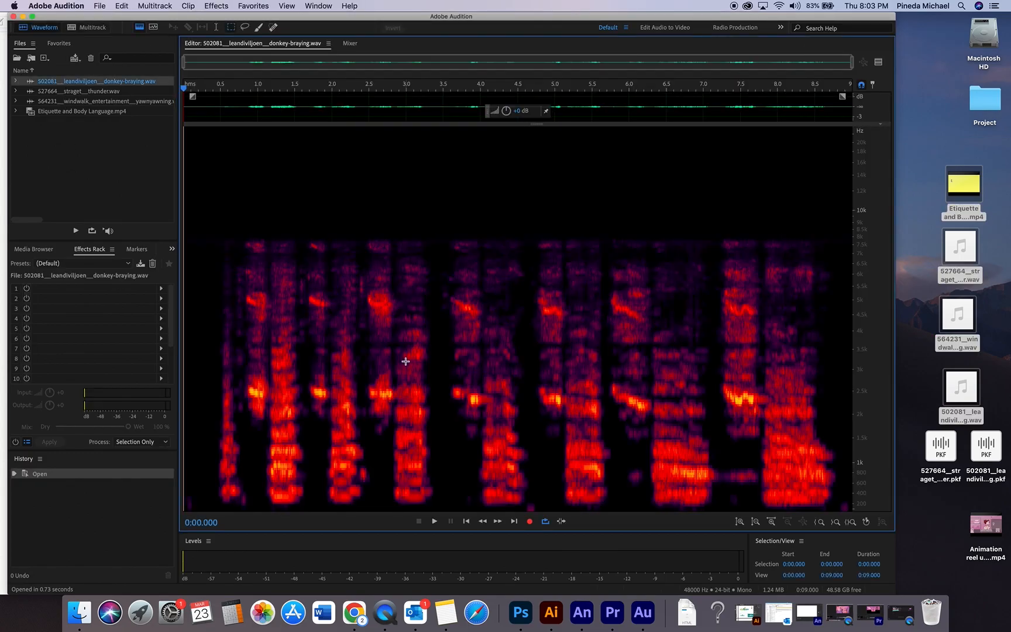
pyautogui.click(145, 28)
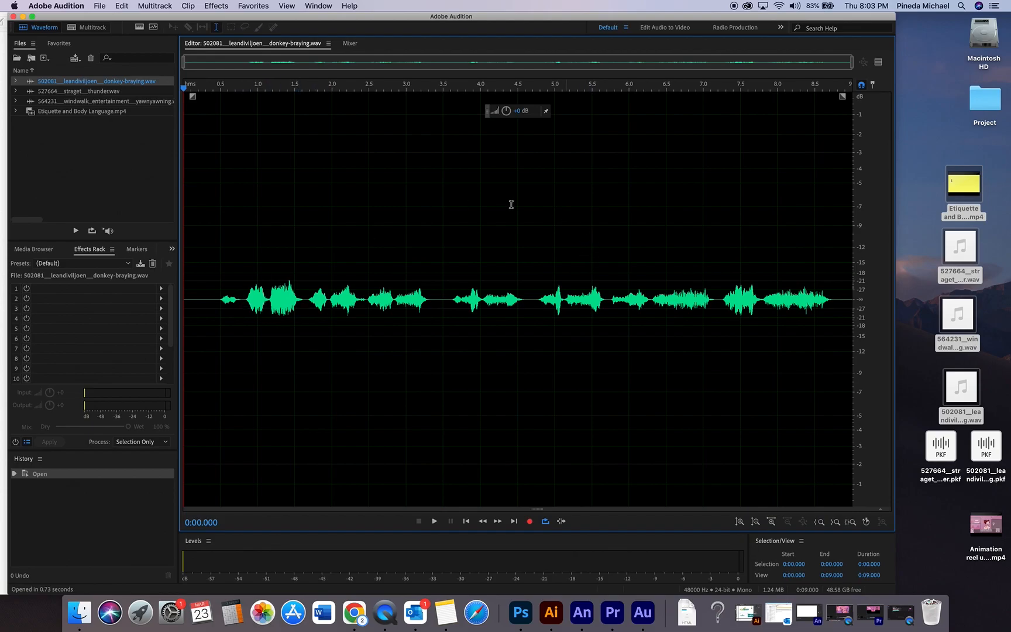
pyautogui.click(435, 521)
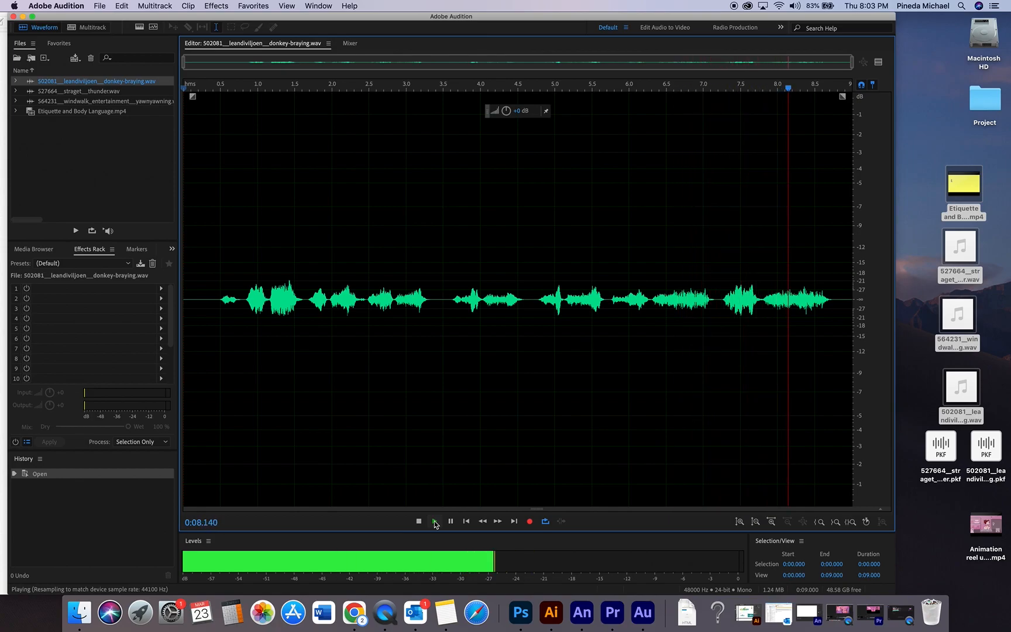
pyautogui.click(435, 522)
pyautogui.click(435, 523)
pyautogui.click(419, 521)
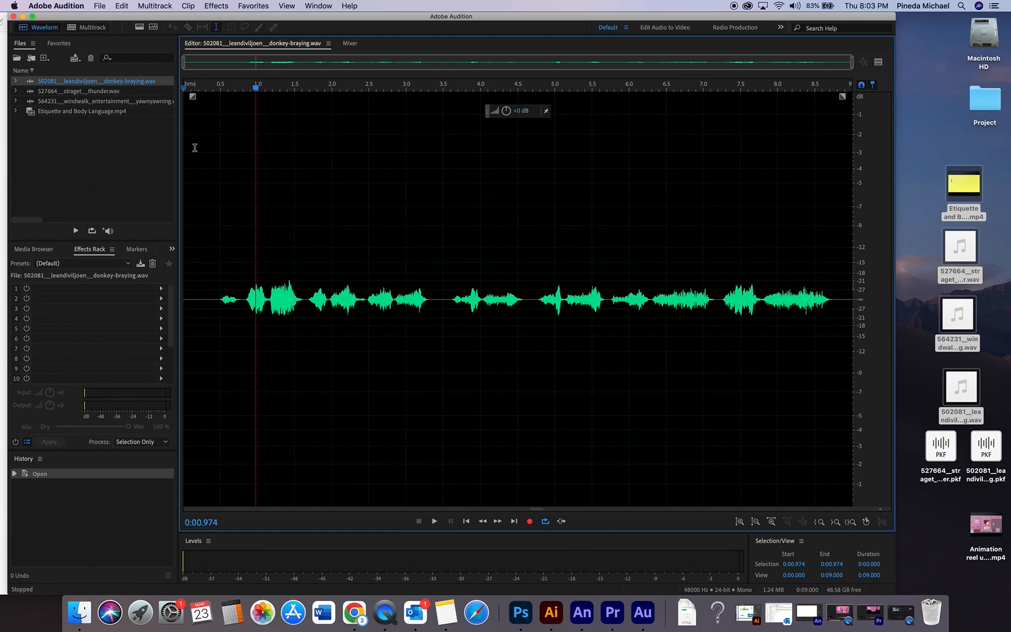
# - Open the thunder recording and listen to its opening seconds
pyautogui.doubleClick(96, 92)
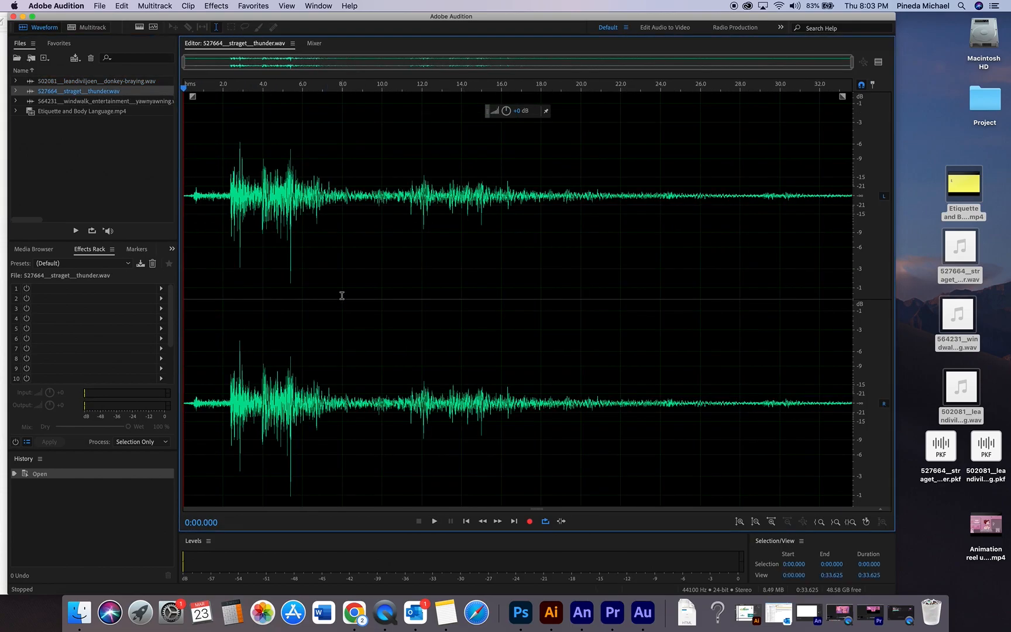
pyautogui.click(434, 521)
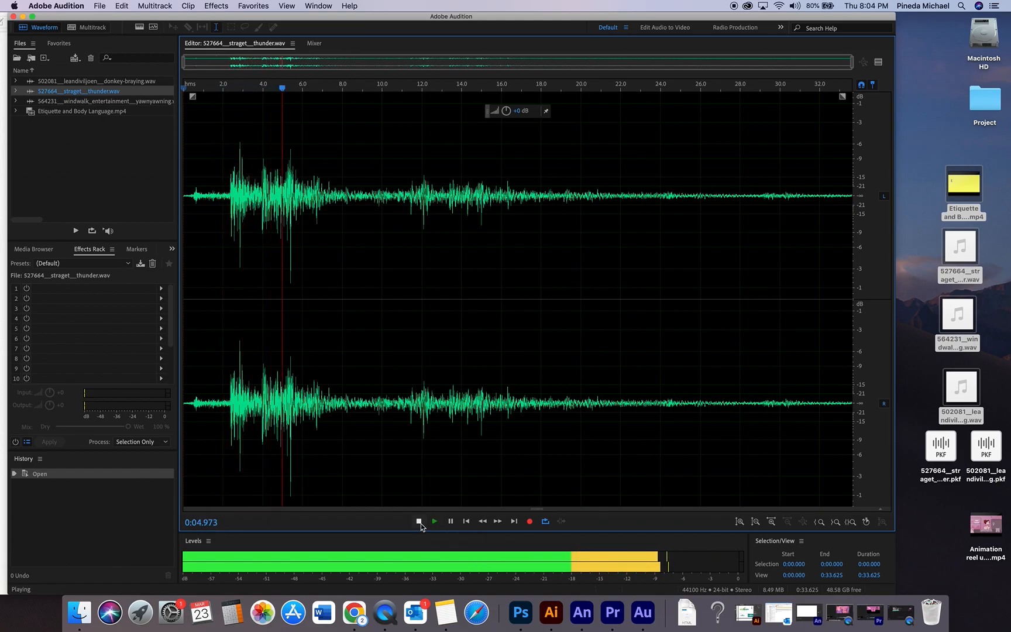
pyautogui.click(420, 523)
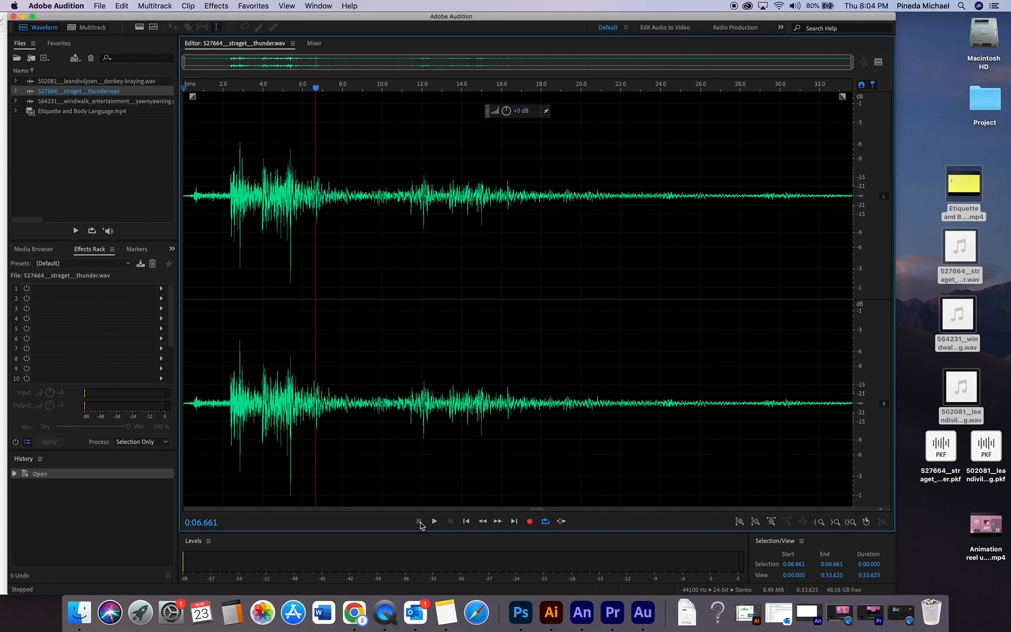
# - Open the yawning recording and play it back
pyautogui.click(76, 101)
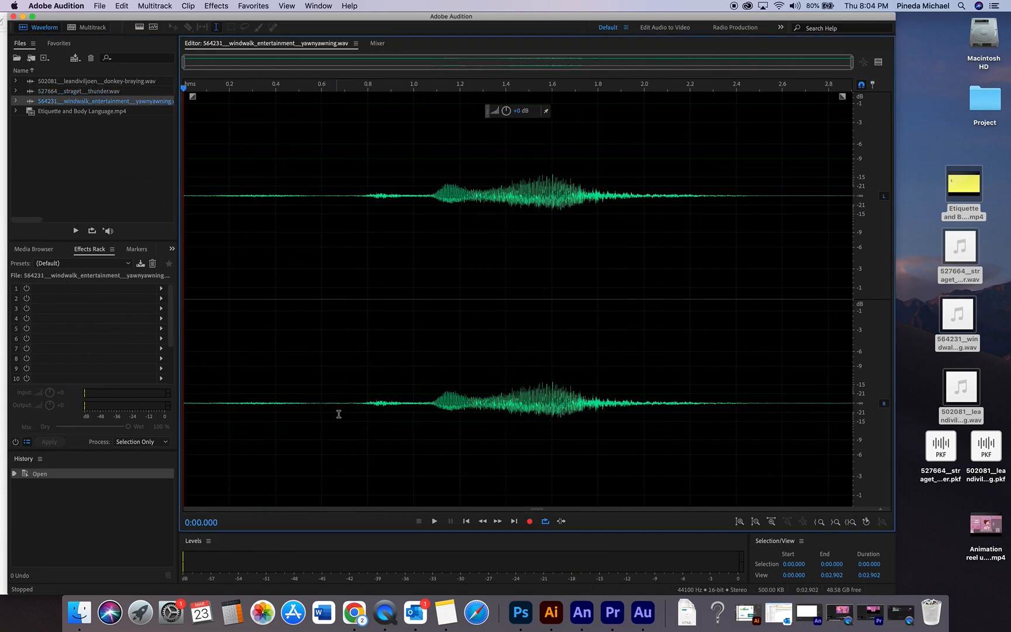
pyautogui.click(435, 521)
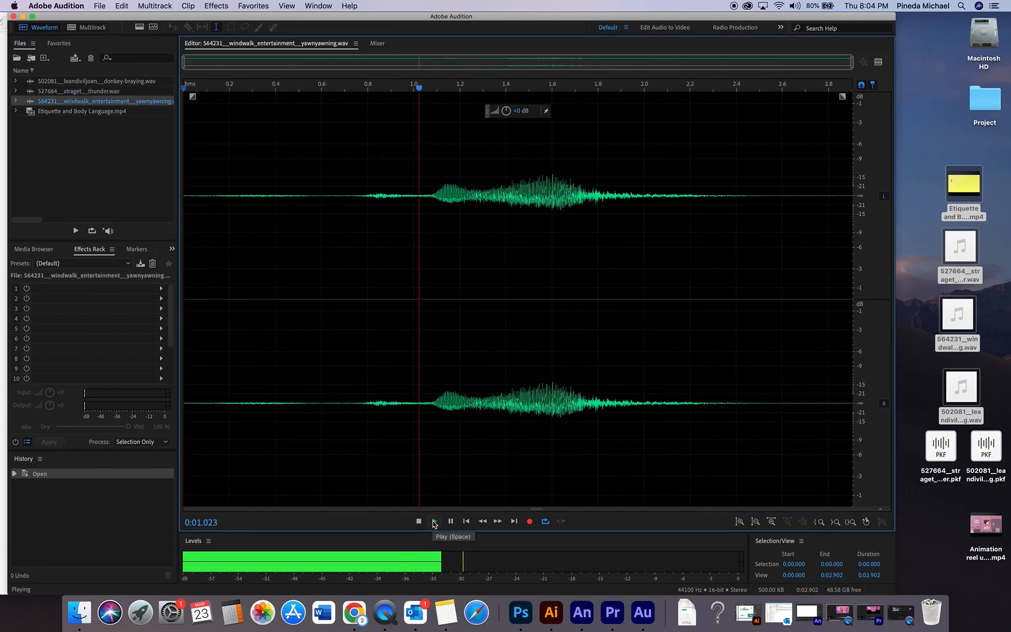
pyautogui.click(419, 522)
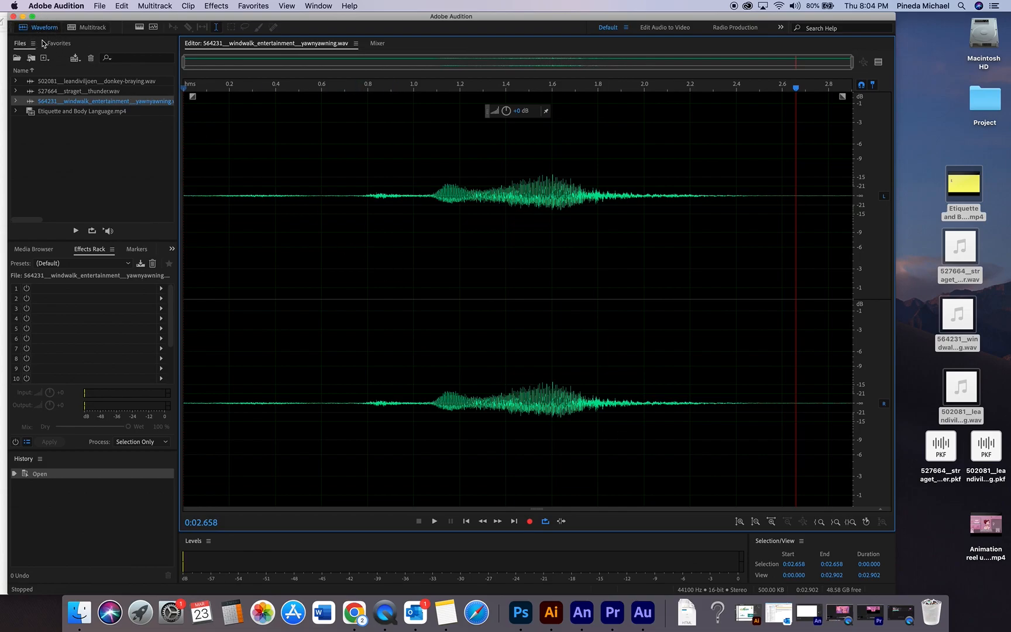
# - Return to the yawning recording by way of the thunder file and slightly raise its overall volume
pyautogui.click(59, 92)
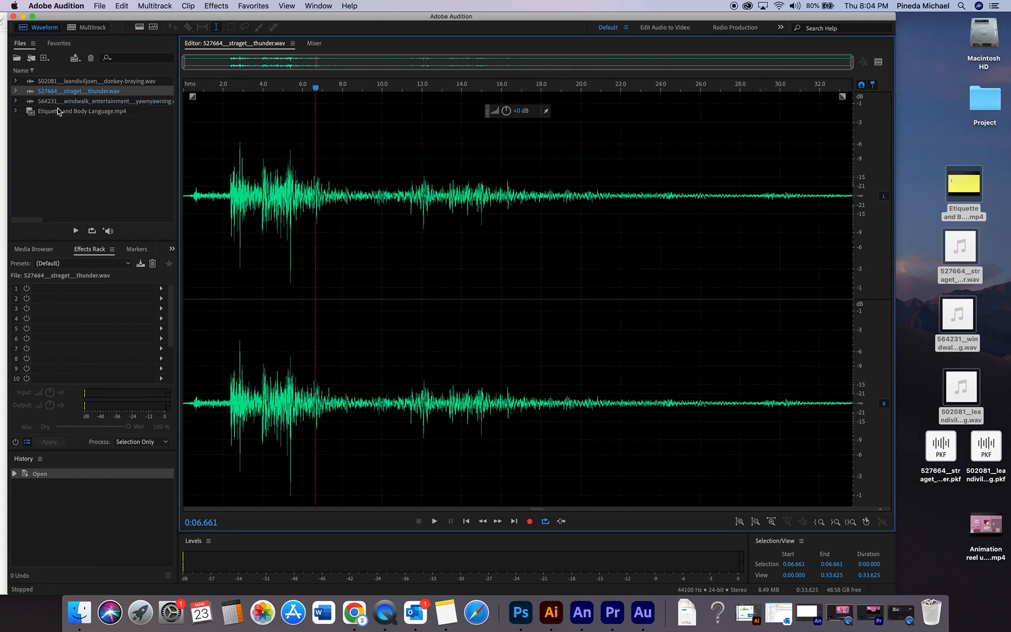
pyautogui.click(59, 102)
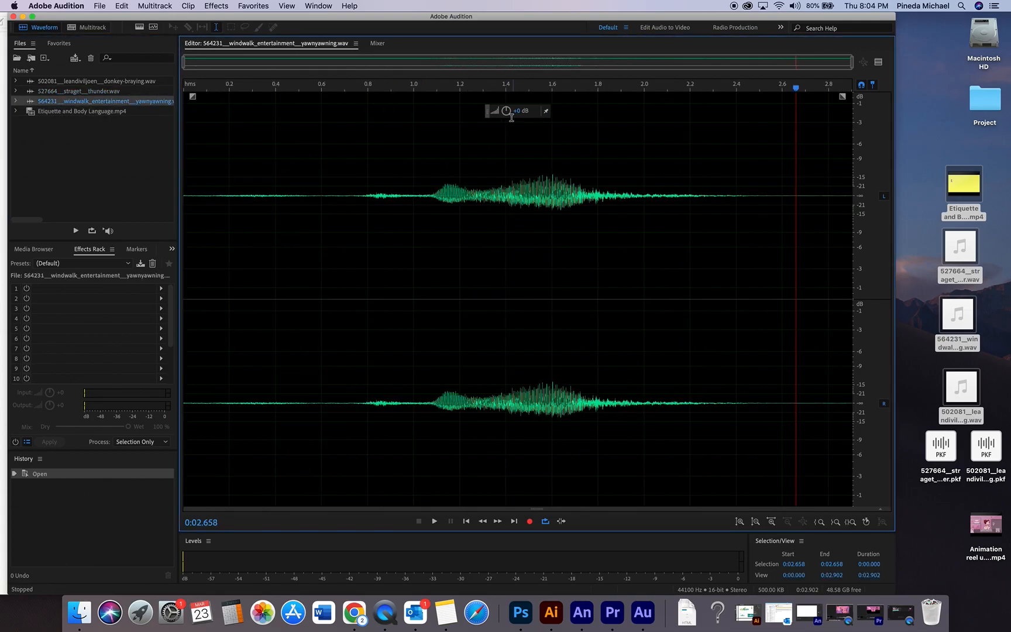
pyautogui.moveTo(506, 110); pyautogui.dragTo(508, 110)
pyautogui.click(513, 187)
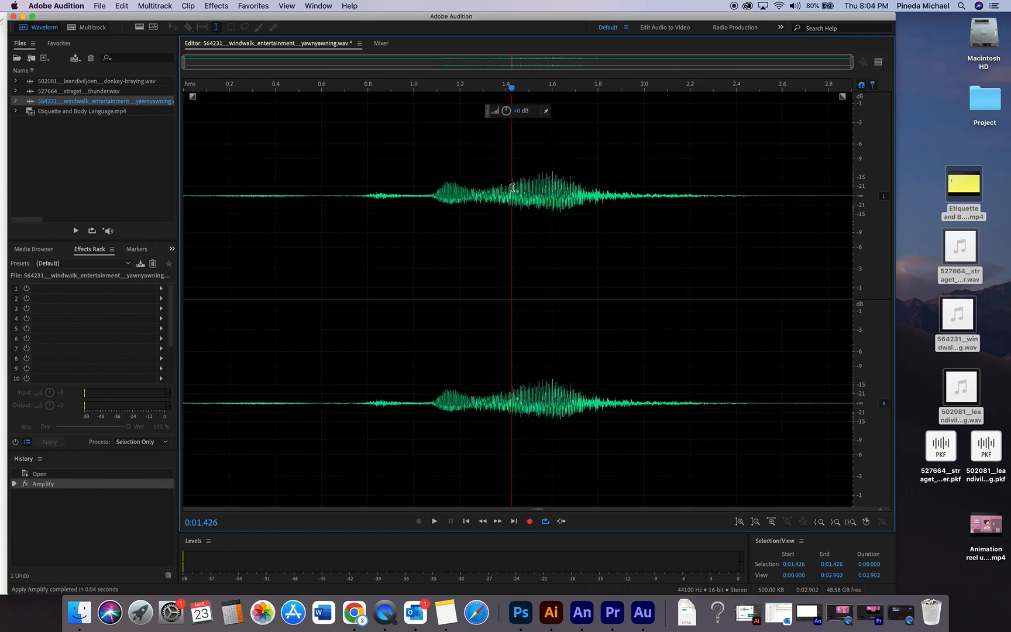
# - Try a further gain boost on the yawning recording's first loud burst, around 1.1 seconds
pyautogui.moveTo(436, 187); pyautogui.dragTo(463, 152)
pyautogui.click(632, 289)
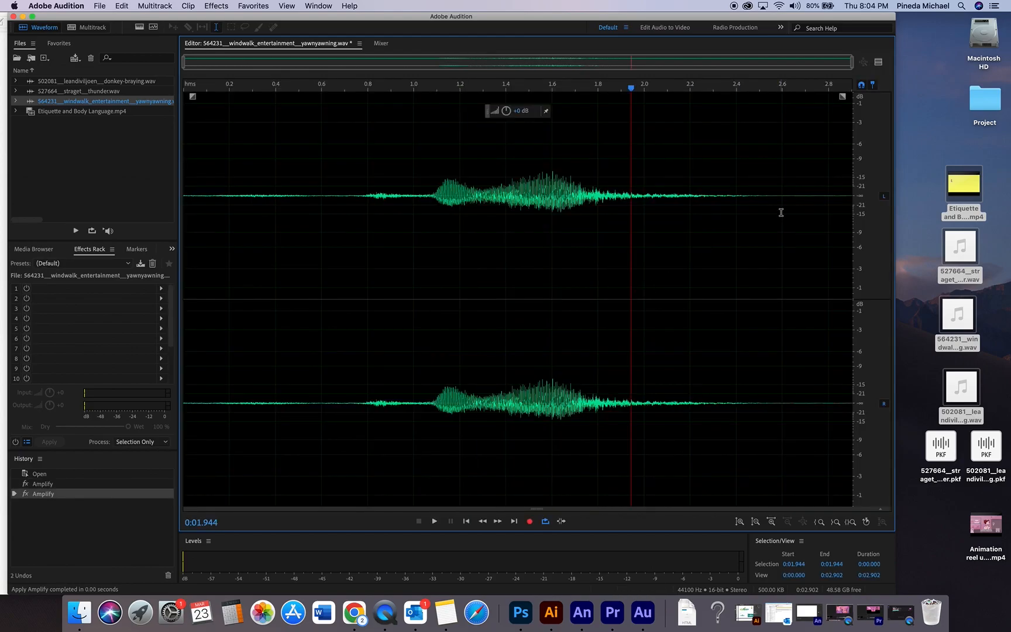
# - Delete all audio in the yawning recording's right channel while the left channel is disabled, and re-enable the left channel
pyautogui.click(883, 196)
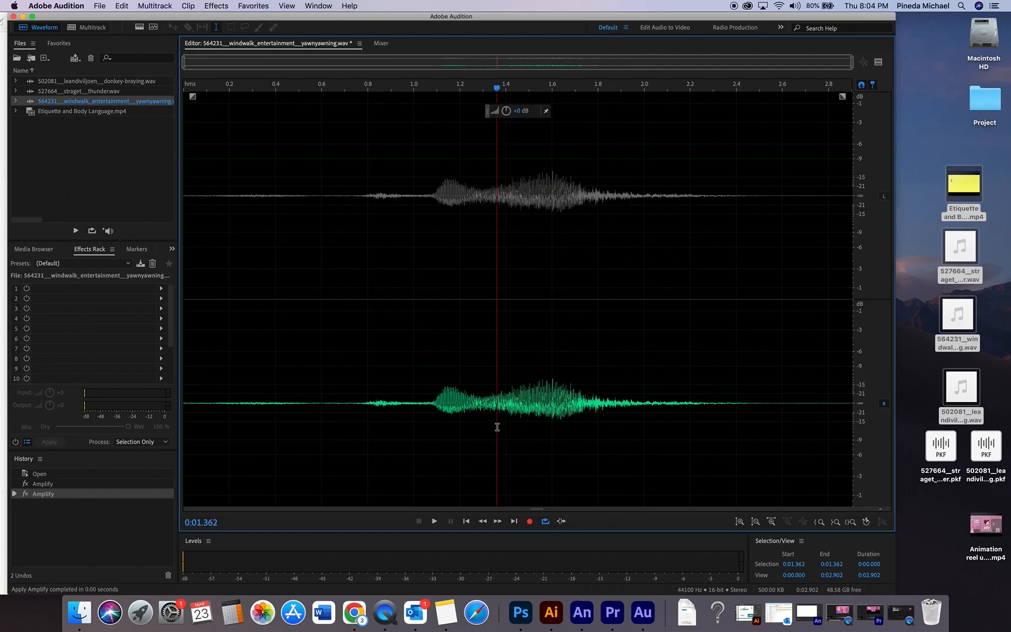
pyautogui.press('super+a')
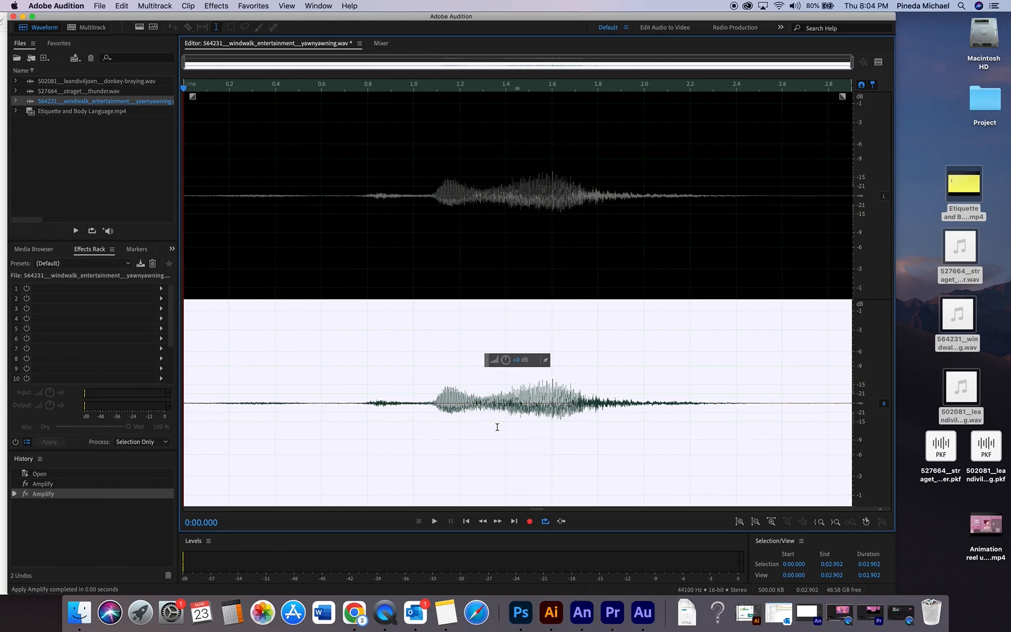
pyautogui.press('Delete')
pyautogui.click(564, 240)
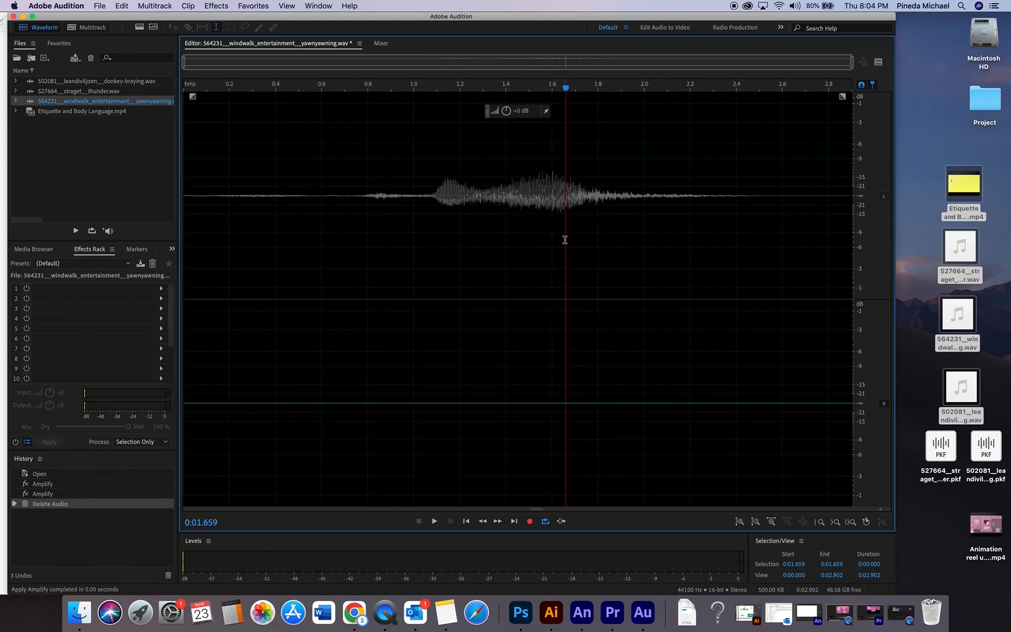
pyautogui.click(887, 200)
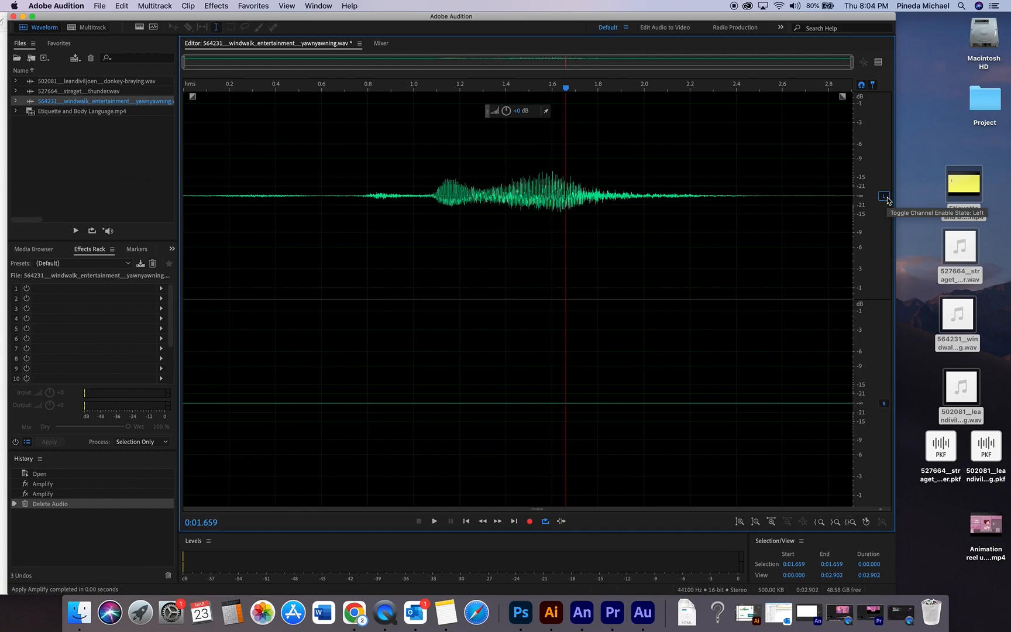
# - Undo the right-channel deletion and the second gain change, and clear the selection
pyautogui.press('super+z')
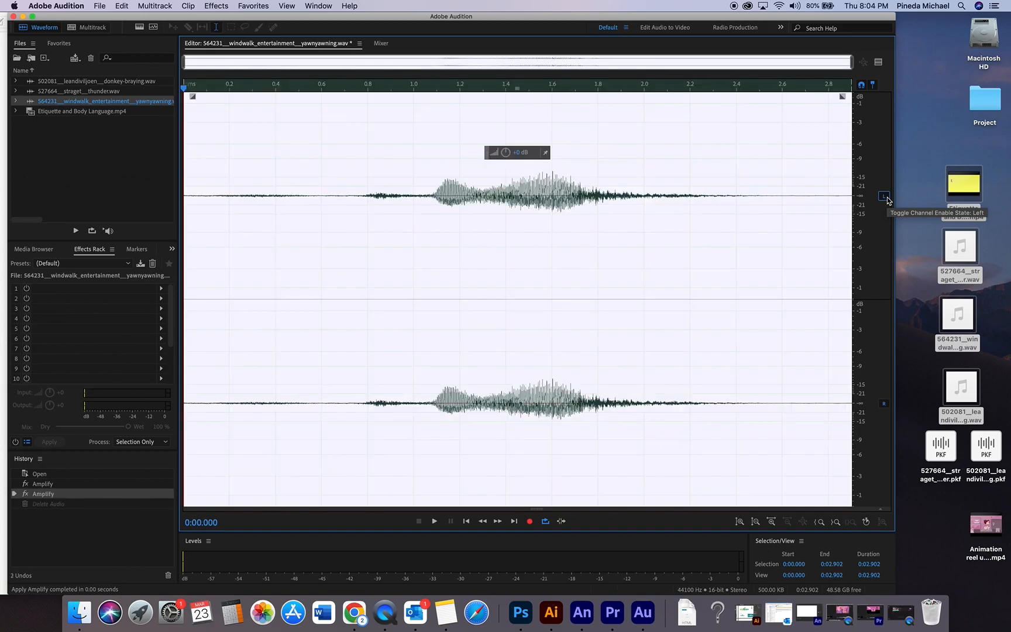
pyautogui.press('super+z')
pyautogui.click(577, 229)
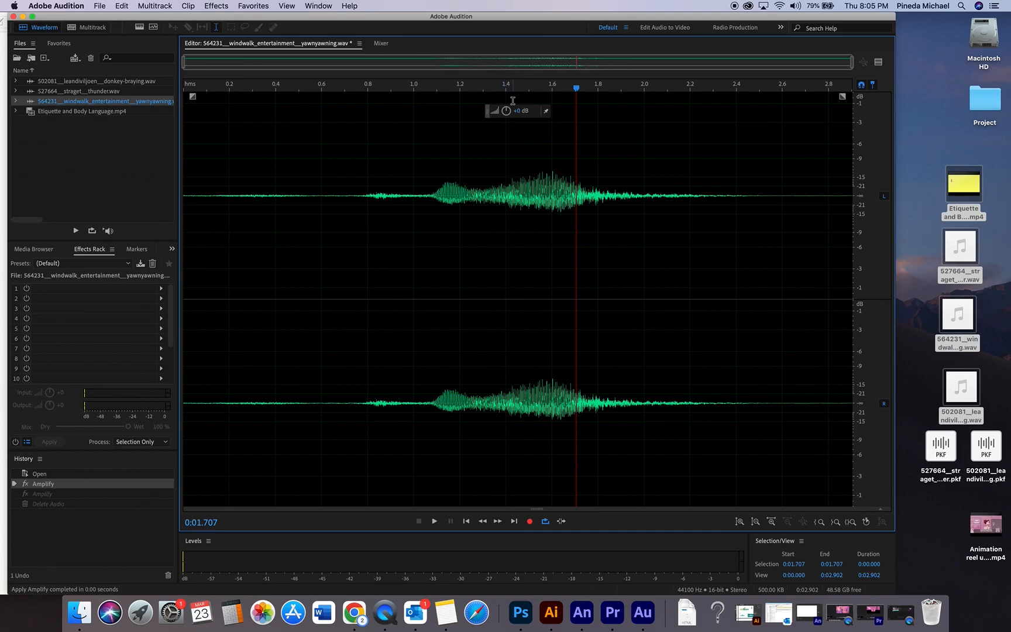
# - Show the yawning recording's spectral frequency display and audition the band below about 1 kHz across the clip
pyautogui.click(140, 27)
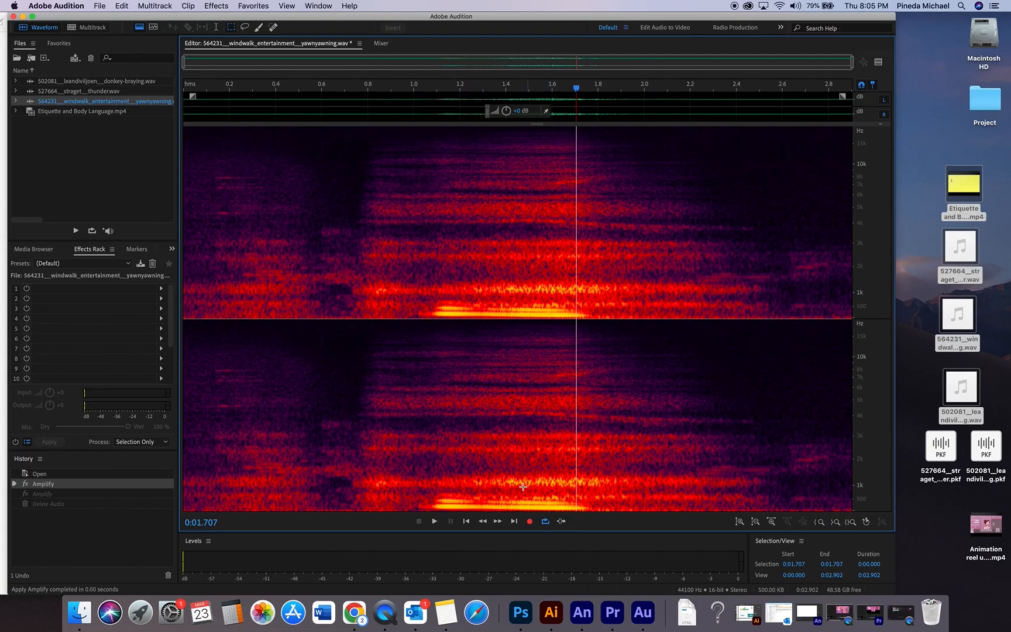
pyautogui.moveTo(851, 294); pyautogui.dragTo(157, 391)
pyautogui.press('space')
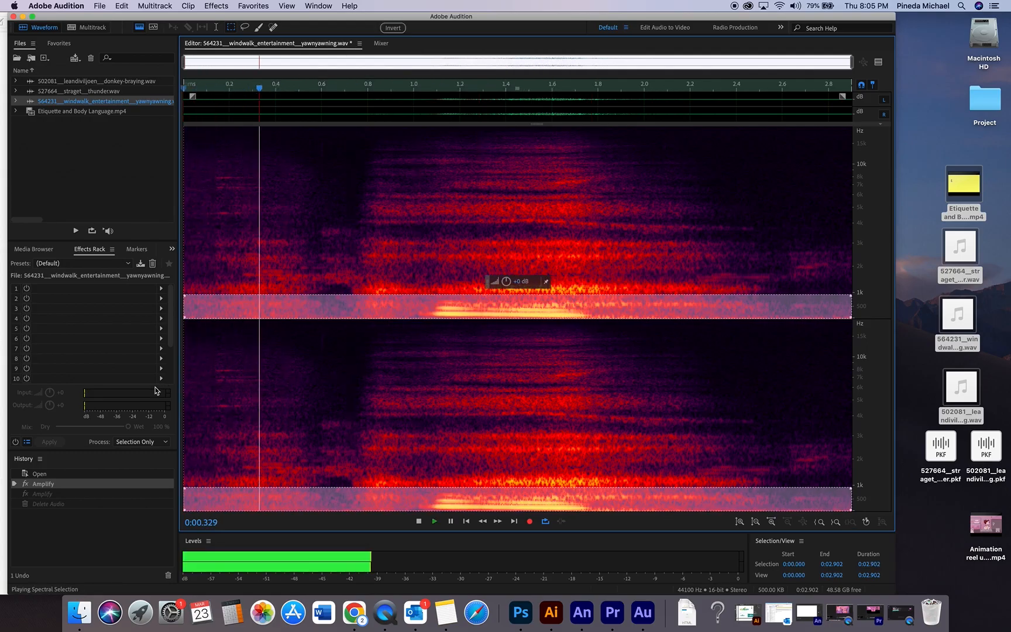
pyautogui.press('space')
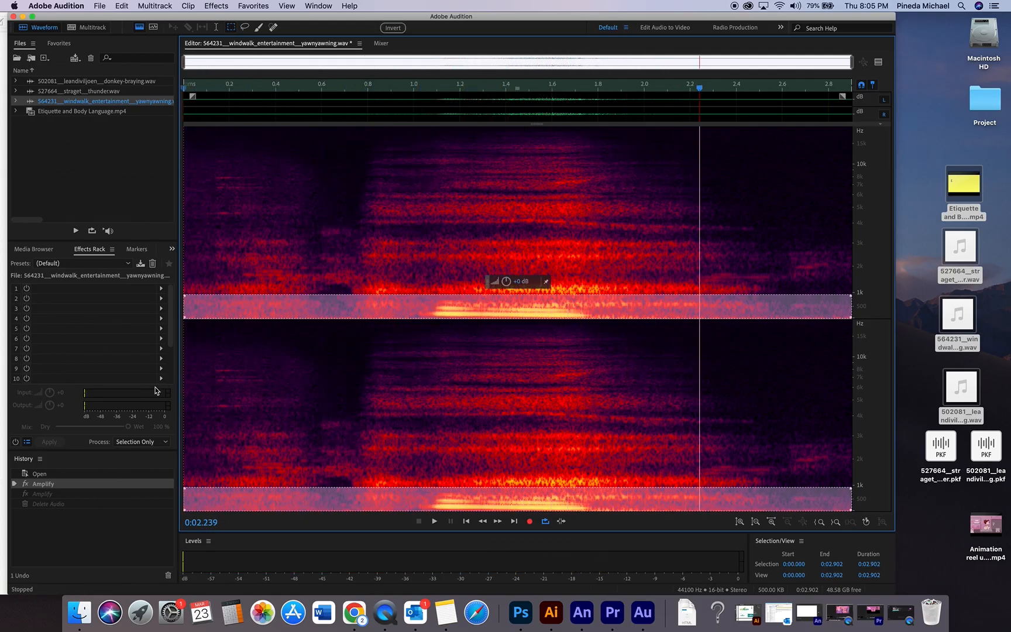
# - Select the high band from about 9 to 15 kHz across the clip and audition it
pyautogui.moveTo(186, 146); pyautogui.dragTo(852, 172)
pyautogui.press('space')
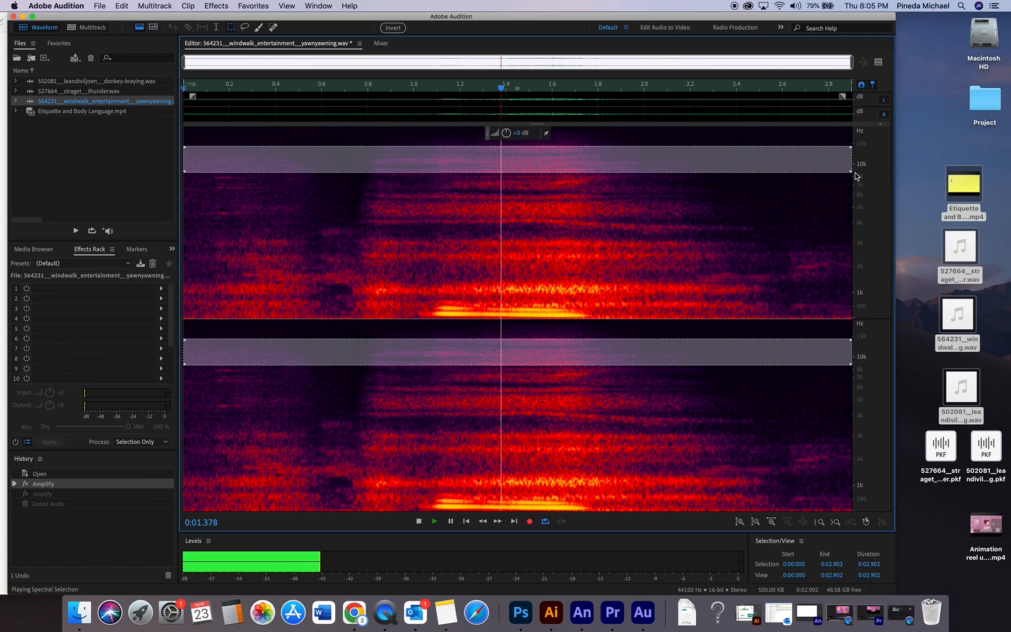
pyautogui.press('space')
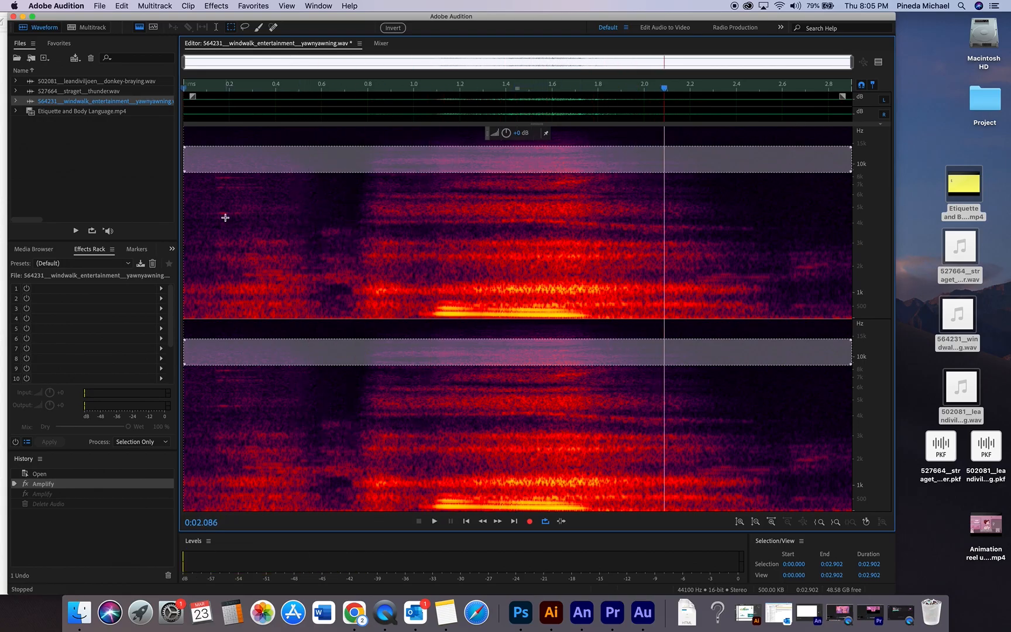
# - Audition the middle band from about 1.5 to 4 kHz across nearly the whole clip, and clear the selection
pyautogui.moveTo(196, 219); pyautogui.dragTo(869, 281)
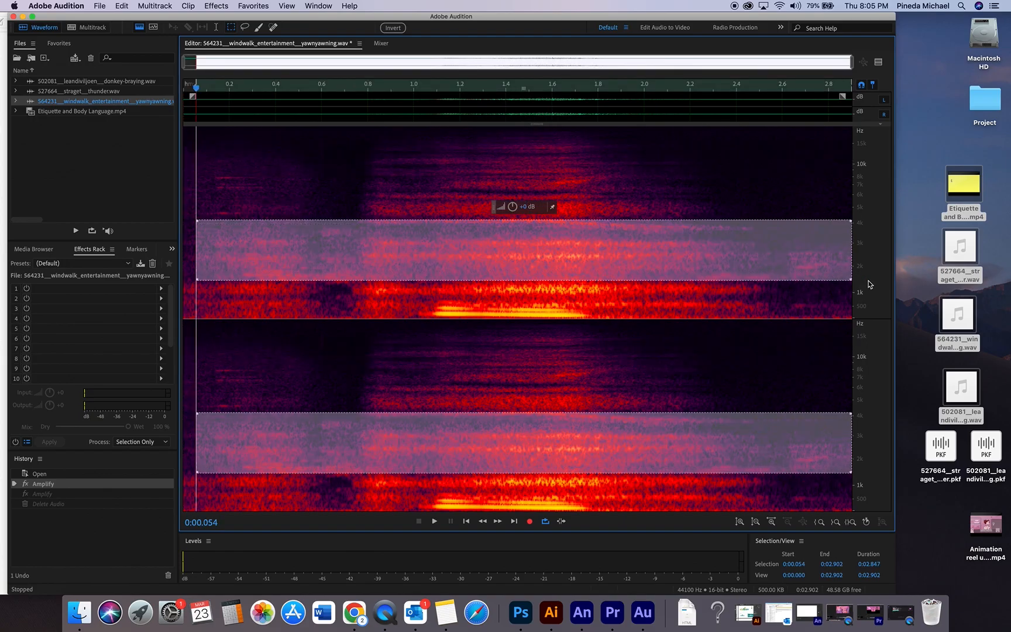
pyautogui.press('space')
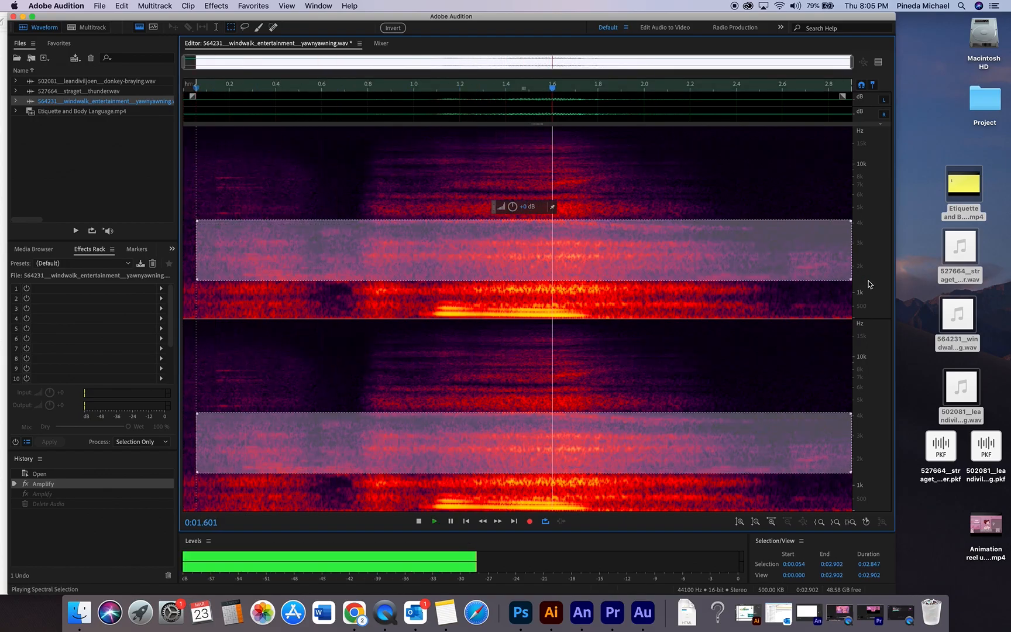
pyautogui.click(740, 169)
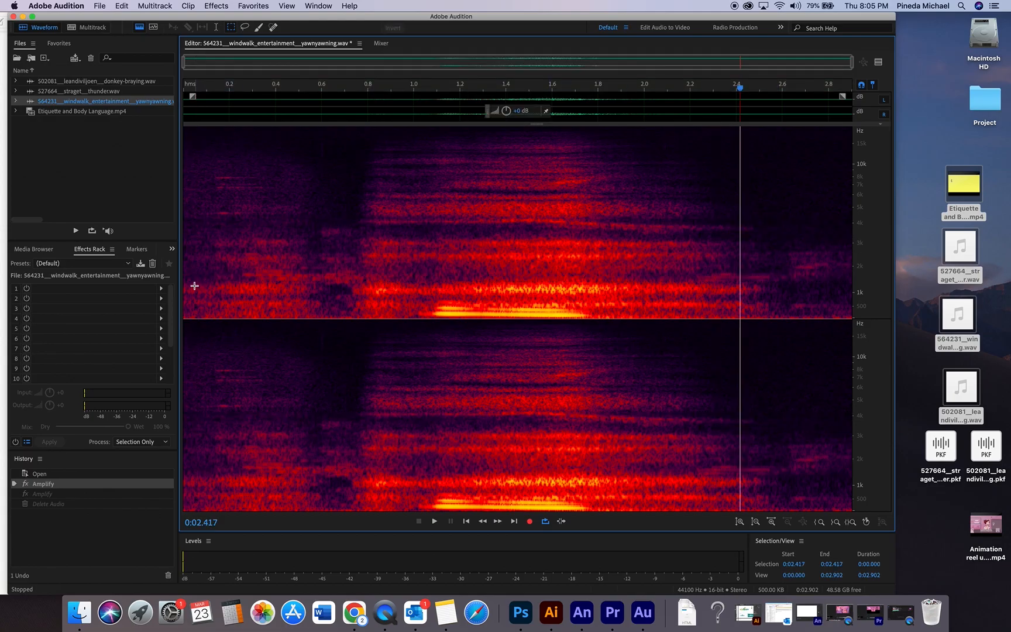
# - Silence the yawning recording's frequencies above about 1.2 kHz across the whole clip, and extend the silencing down to about 600 Hz
pyautogui.moveTo(186, 286); pyautogui.dragTo(851, 126)
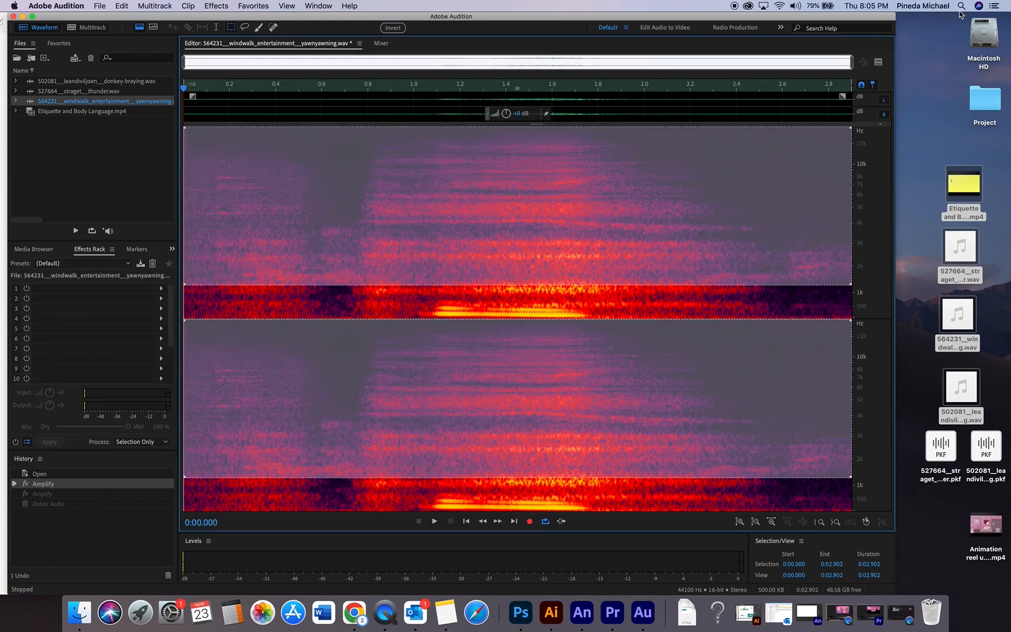
pyautogui.press('Delete')
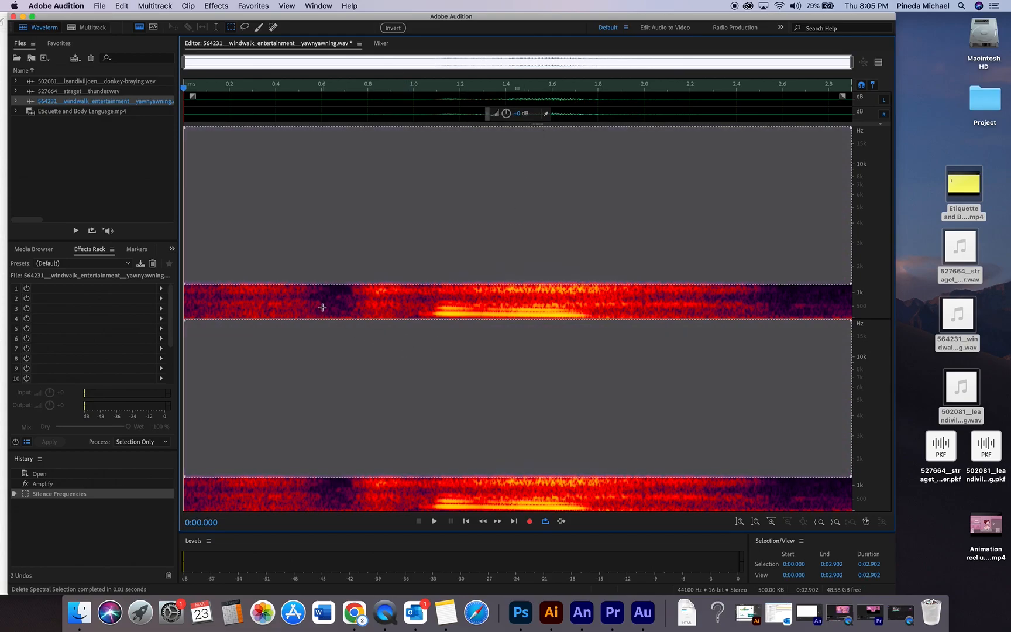
pyautogui.click(322, 304)
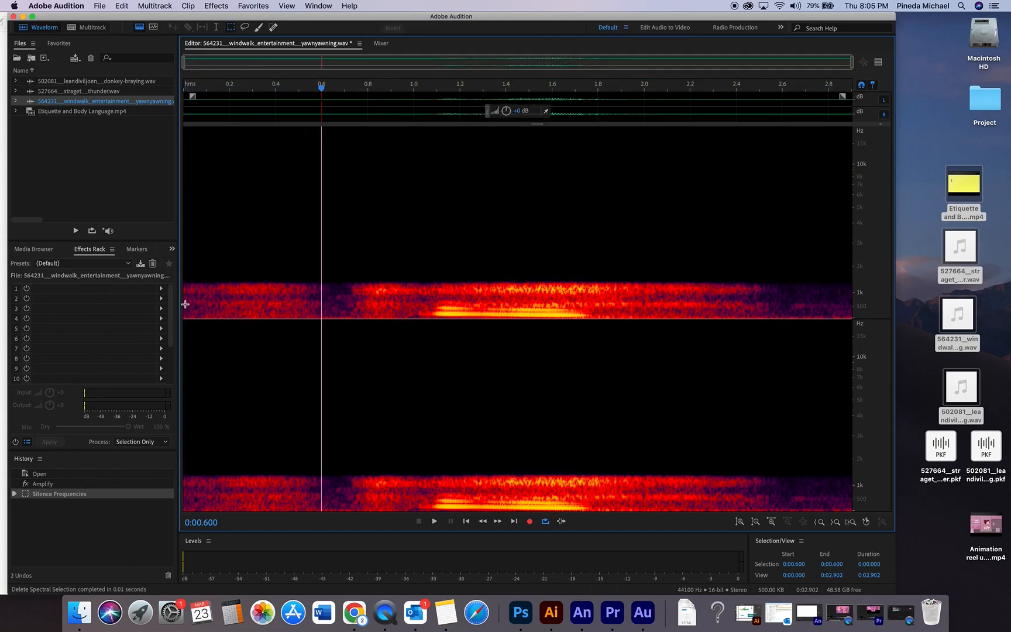
pyautogui.moveTo(184, 305); pyautogui.dragTo(892, 199)
pyautogui.press('Delete')
pyautogui.click(258, 193)
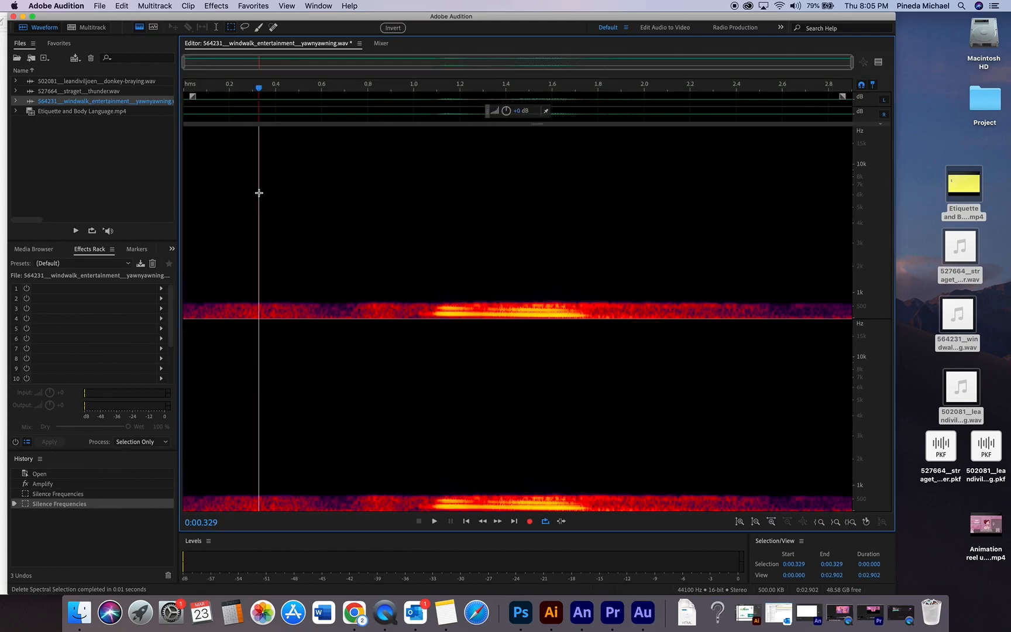
# - Play the filtered yawning recording from the start, replay it from about 0.7 s, and stop playback
pyautogui.click(188, 316)
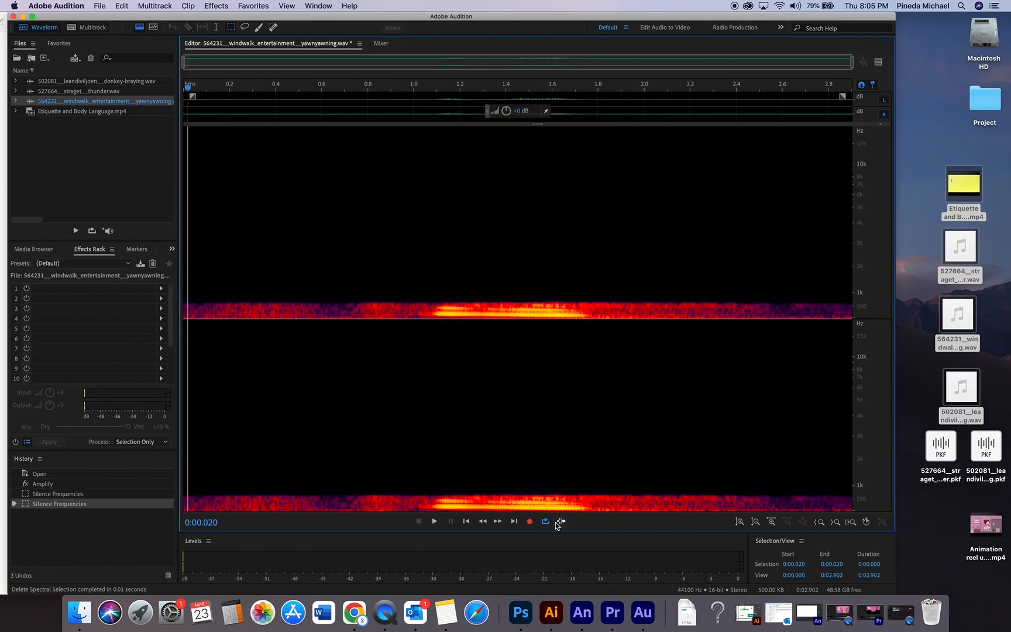
pyautogui.click(435, 521)
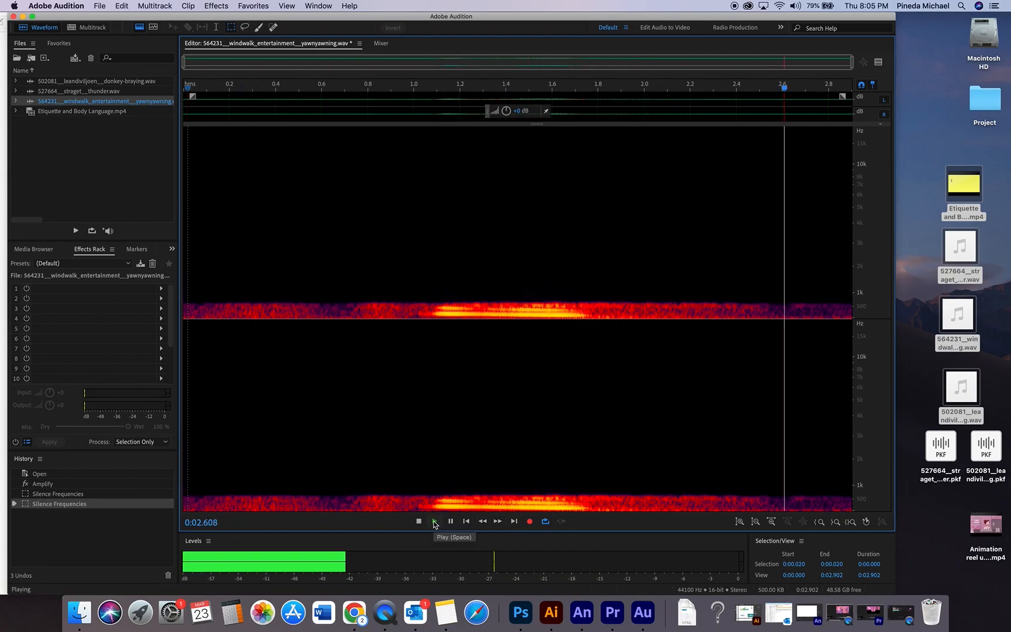
pyautogui.click(343, 277)
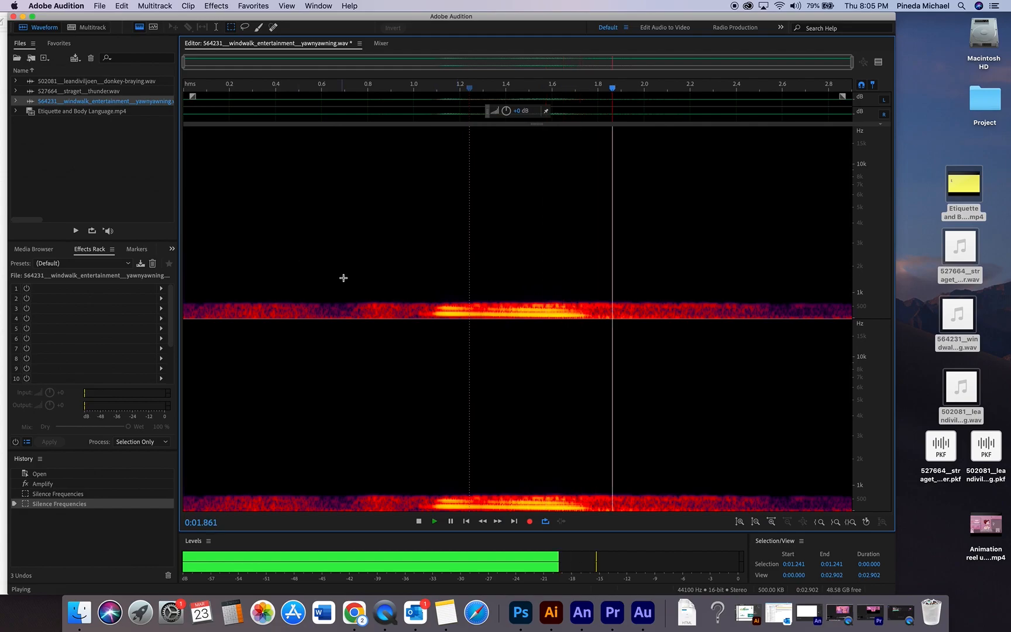
pyautogui.click(417, 522)
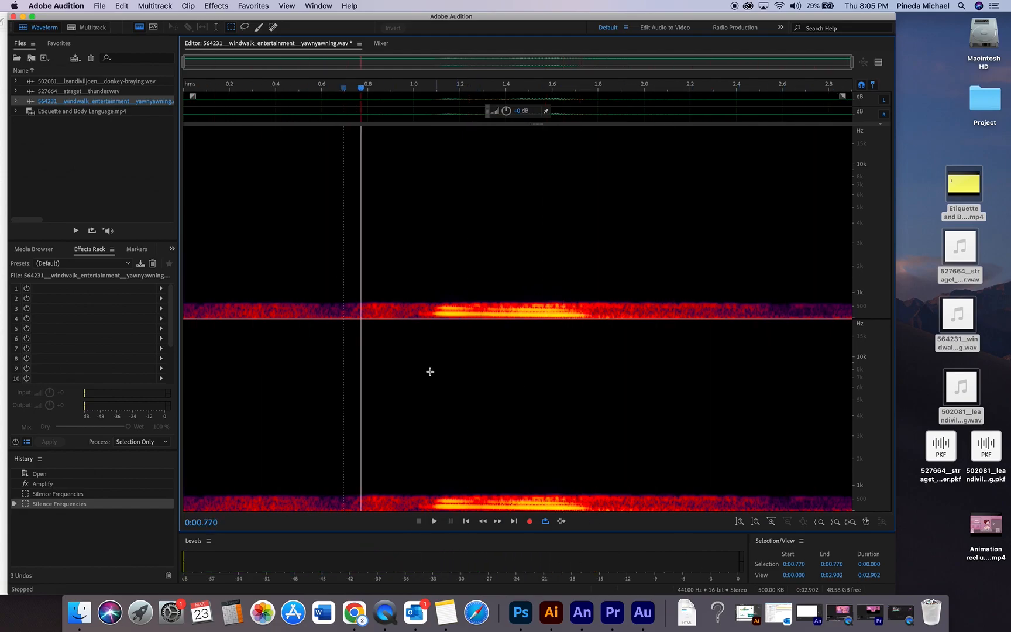
pyautogui.click(425, 320)
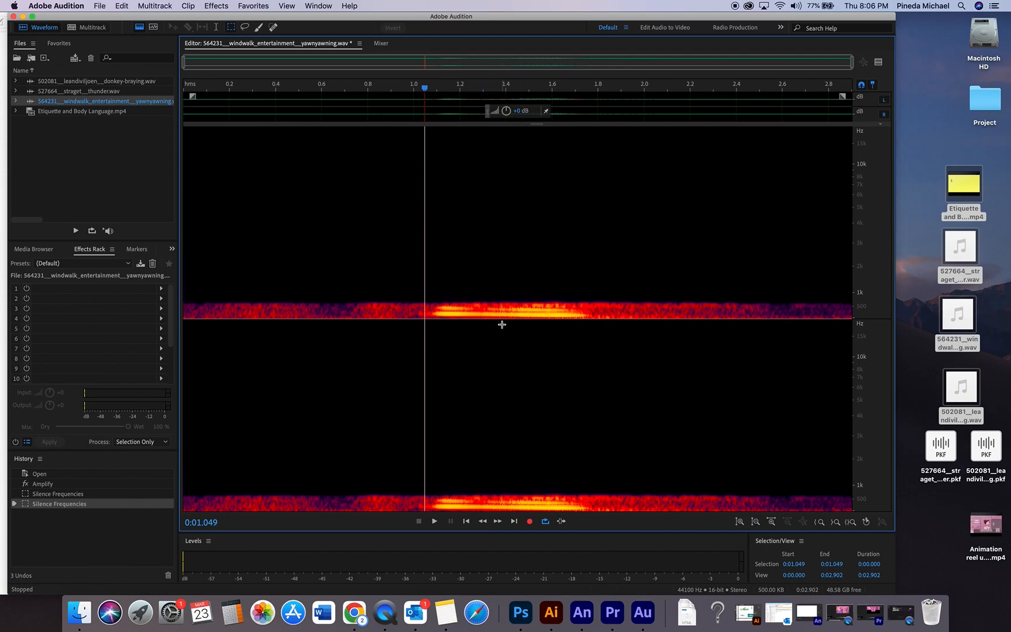
# - Open the donkey-braying recording, play its beginning, and audition the band from about 1.4 to 2.6 kHz
pyautogui.doubleClick(94, 81)
pyautogui.click(224, 271)
pyautogui.press('space')
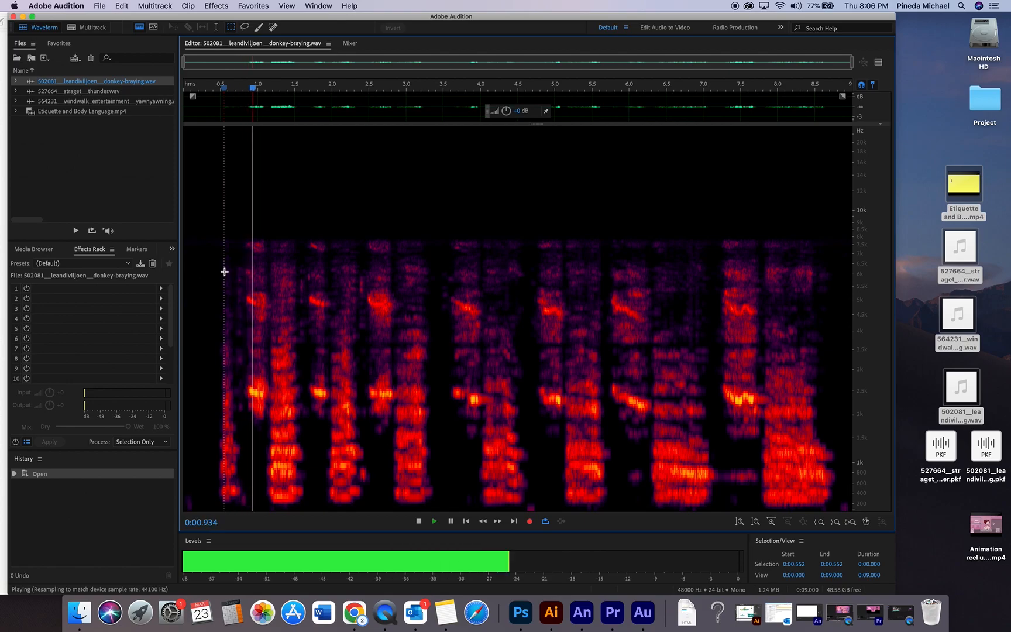
pyautogui.moveTo(204, 384); pyautogui.dragTo(902, 442)
pyautogui.press('space')
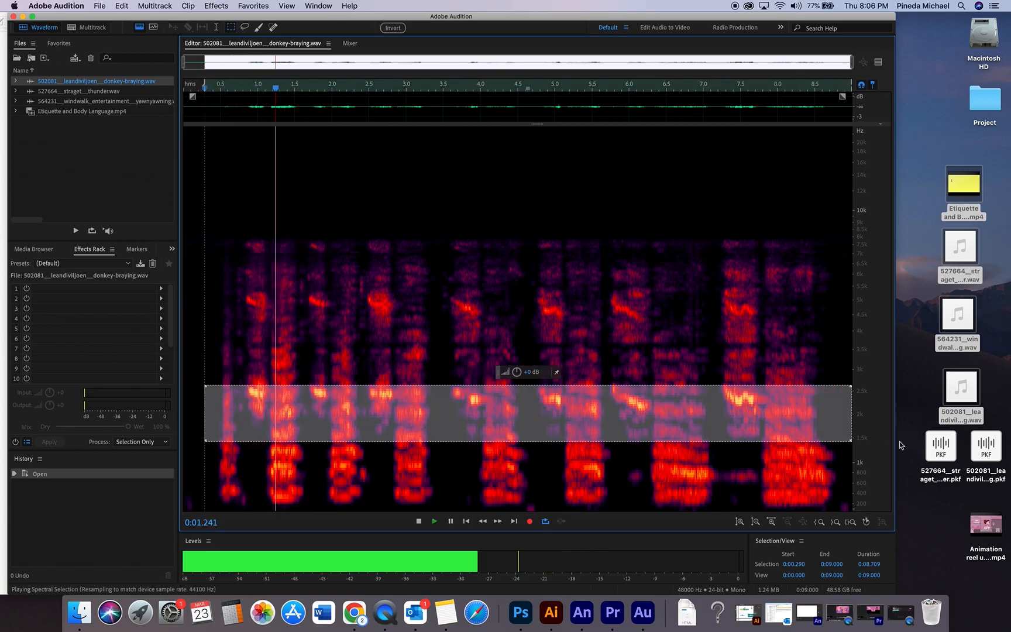
pyautogui.press('space')
# - Audition the donkey-braying recording's low band below about 1.2 kHz across nearly the whole clip, and clear the selection
pyautogui.moveTo(201, 452); pyautogui.dragTo(852, 510)
pyautogui.press('space')
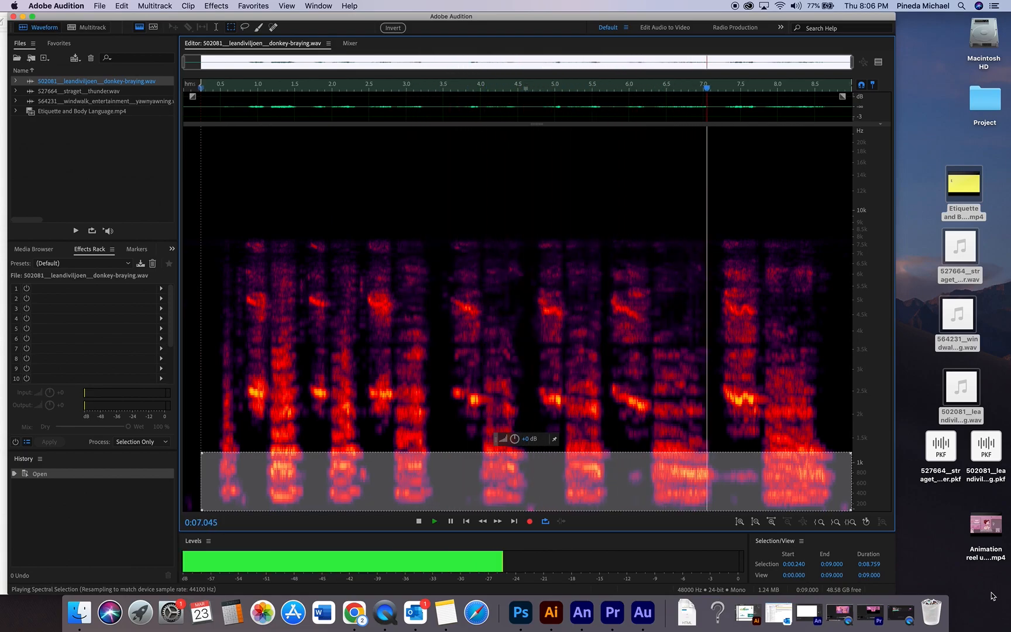
pyautogui.press('space')
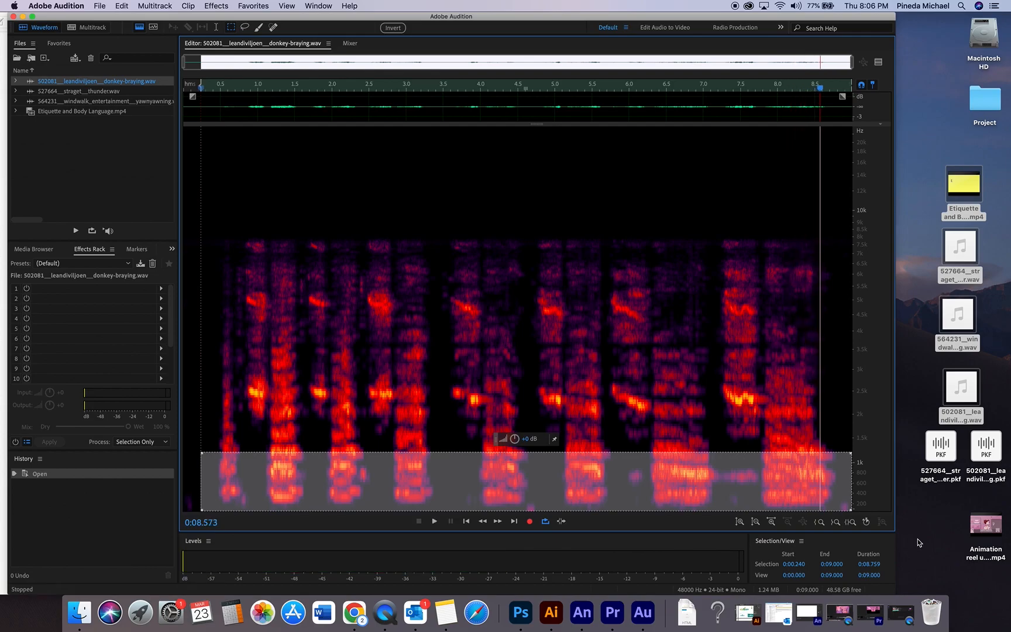
pyautogui.click(710, 357)
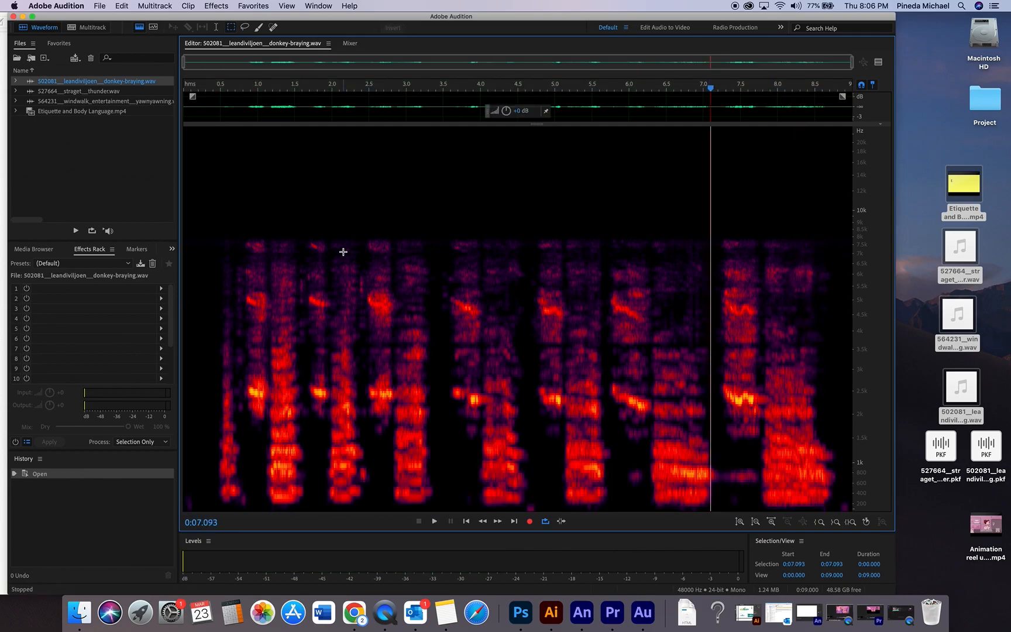
pyautogui.click(57, 111)
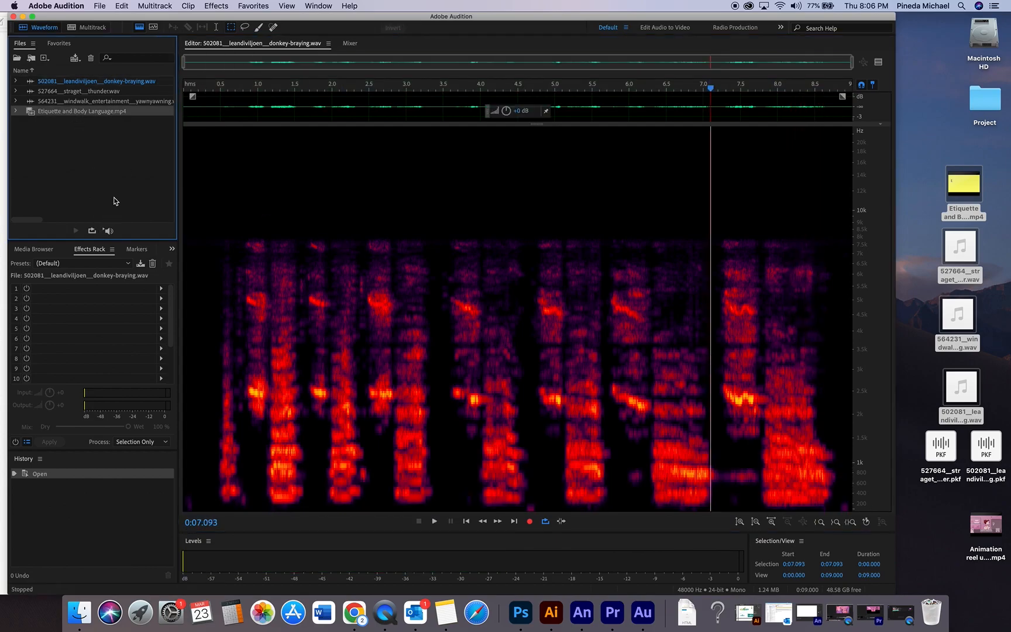
pyautogui.click(105, 79)
pyautogui.click(102, 96)
pyautogui.click(99, 94)
pyautogui.click(98, 104)
pyautogui.click(98, 91)
pyautogui.click(99, 84)
pyautogui.click(95, 99)
pyautogui.click(94, 90)
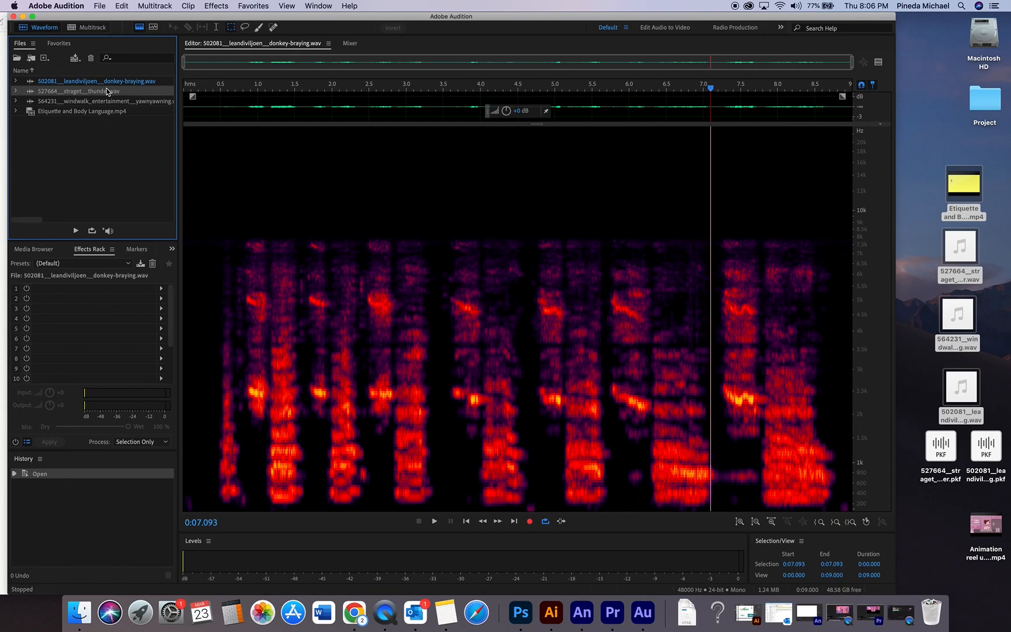
# - Start a new multitrack session and set its folder location to the Project folder on the Desktop
pyautogui.click(92, 28)
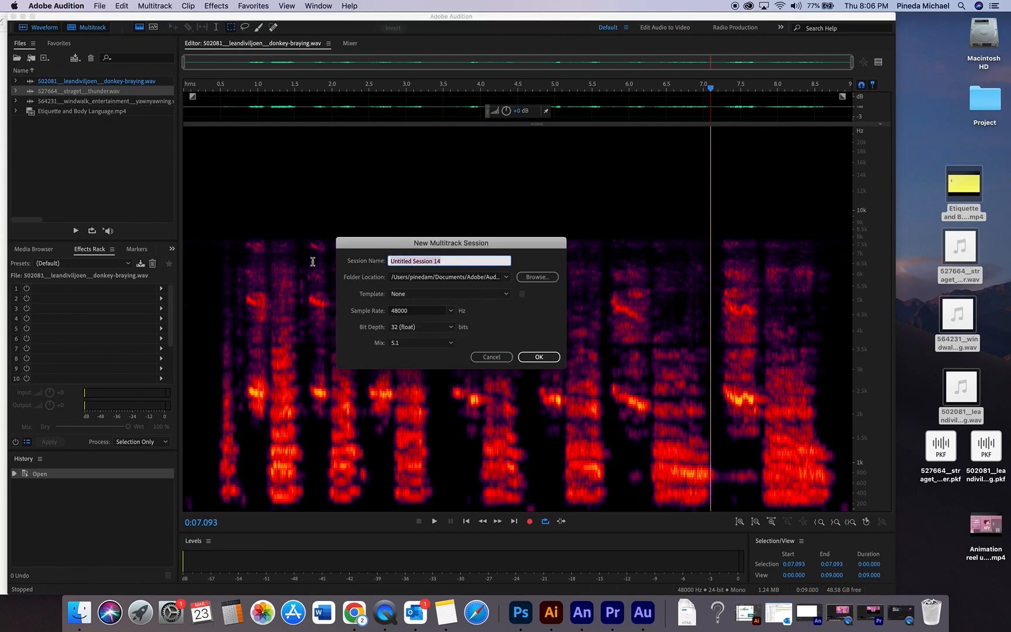
pyautogui.click(549, 278)
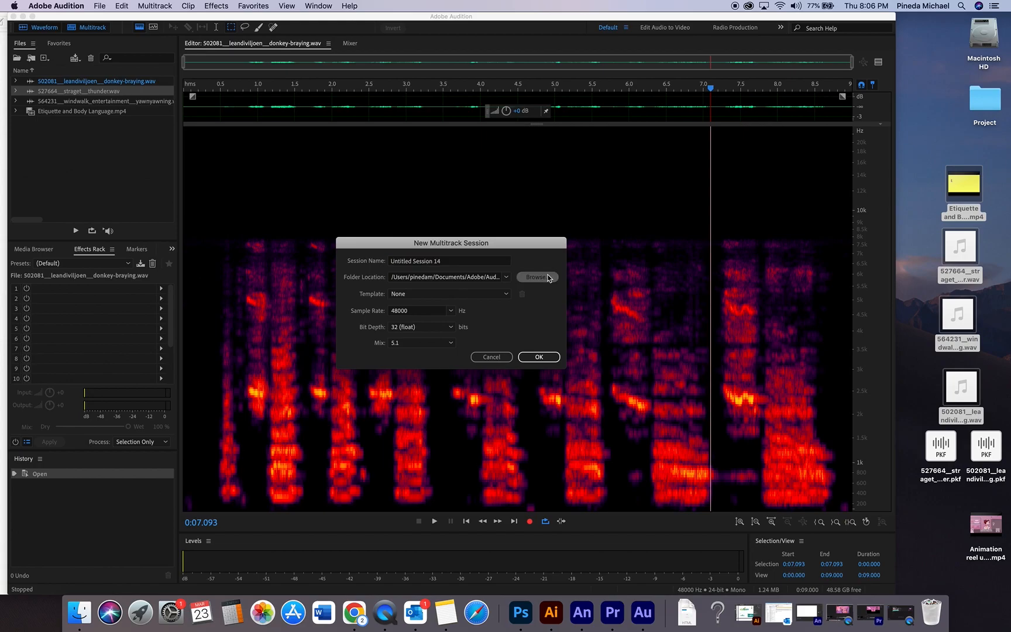
pyautogui.click(418, 354)
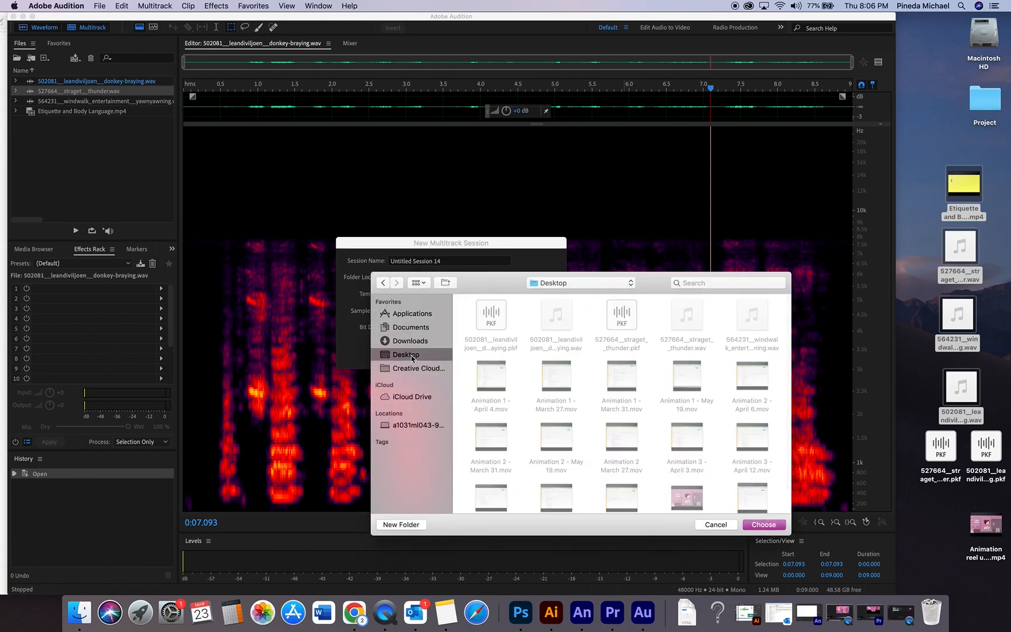
pyautogui.scroll(-10, 648, 492)
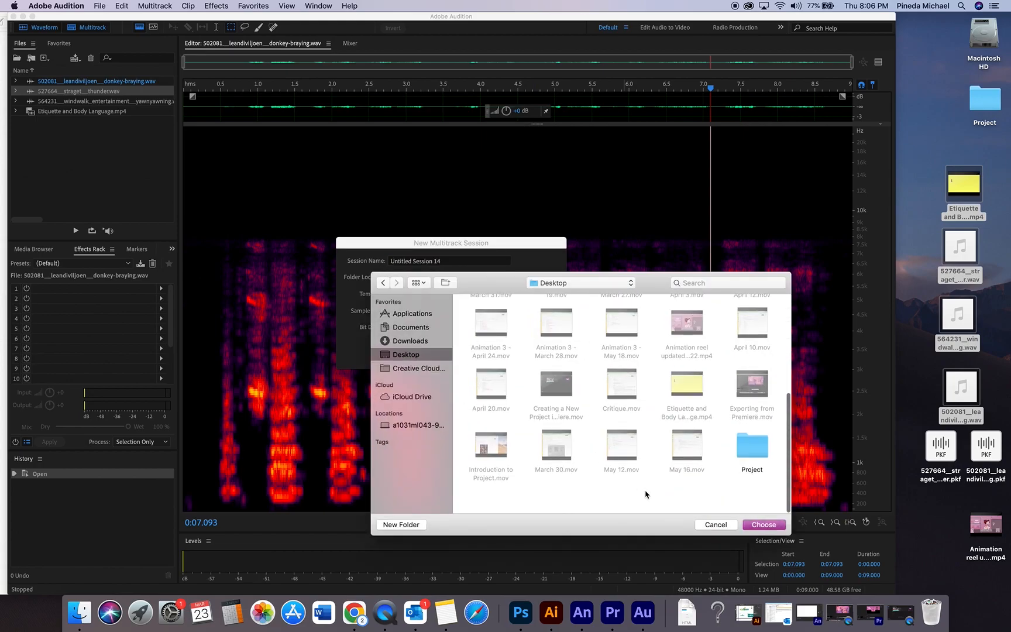
pyautogui.doubleClick(759, 471)
pyautogui.click(763, 524)
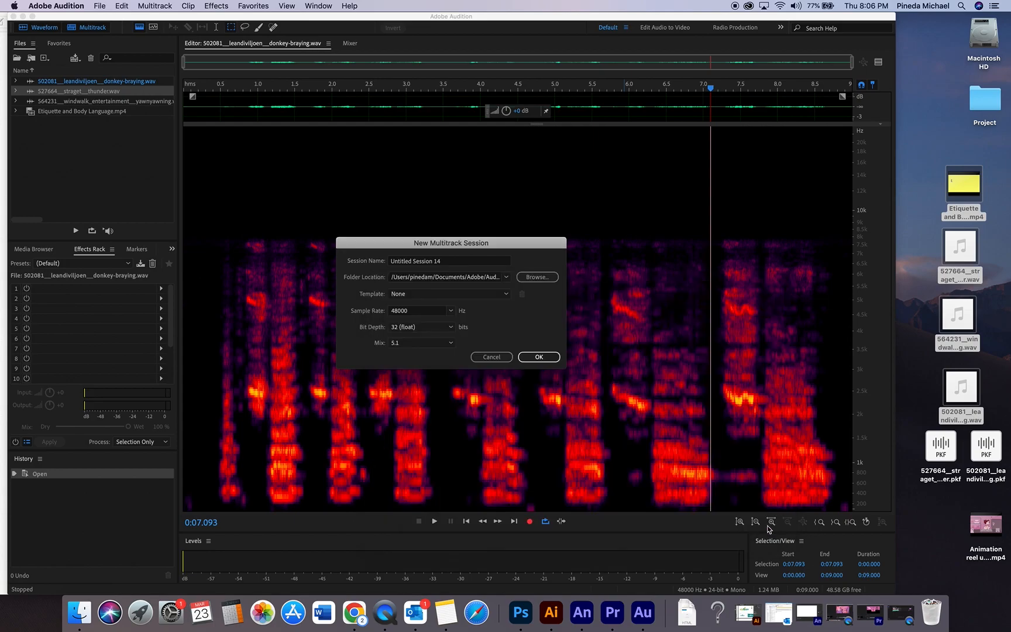
# - Name the session "Of Course I Want to Name it" and create it
pyautogui.click(435, 264)
pyautogui.press('BackSpace')
pyautogui.write('Of Course I Want to Name it')
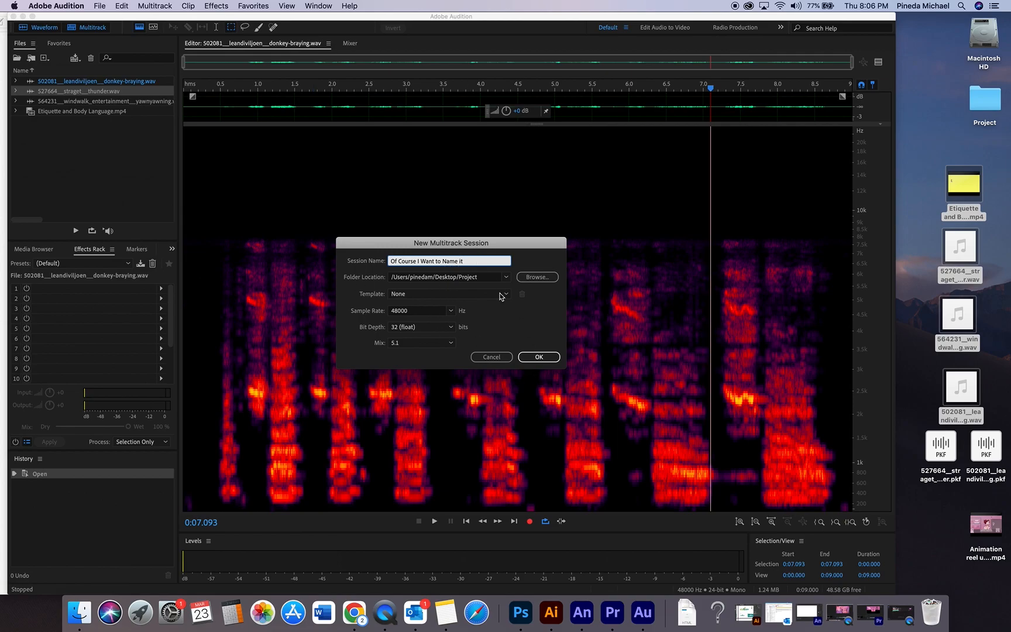
pyautogui.click(556, 355)
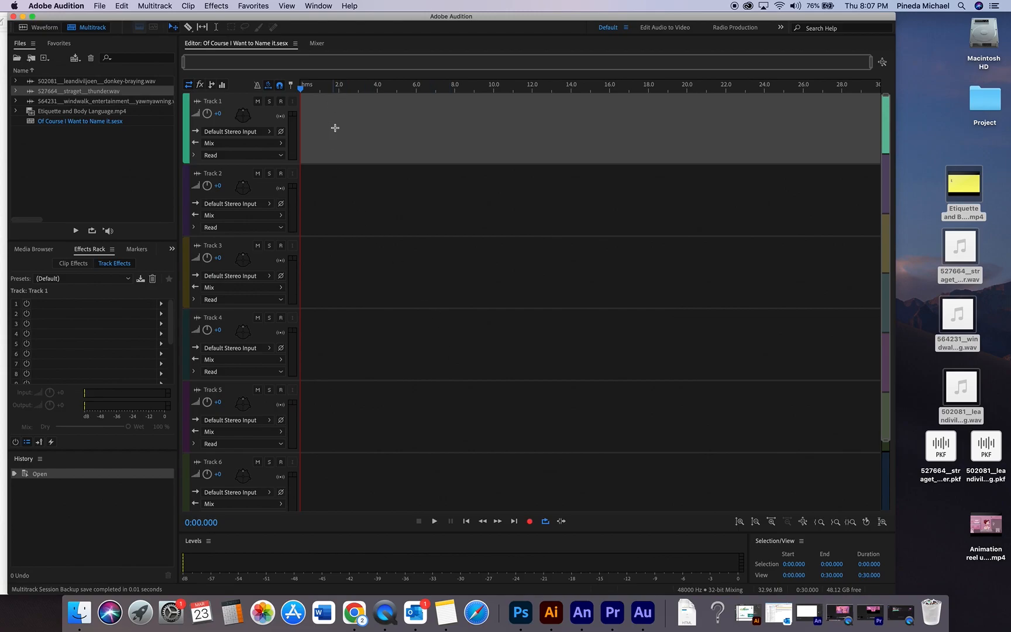
# - Add the donkey-braying file to the start of Track 2 and play its first seconds
pyautogui.click(66, 85)
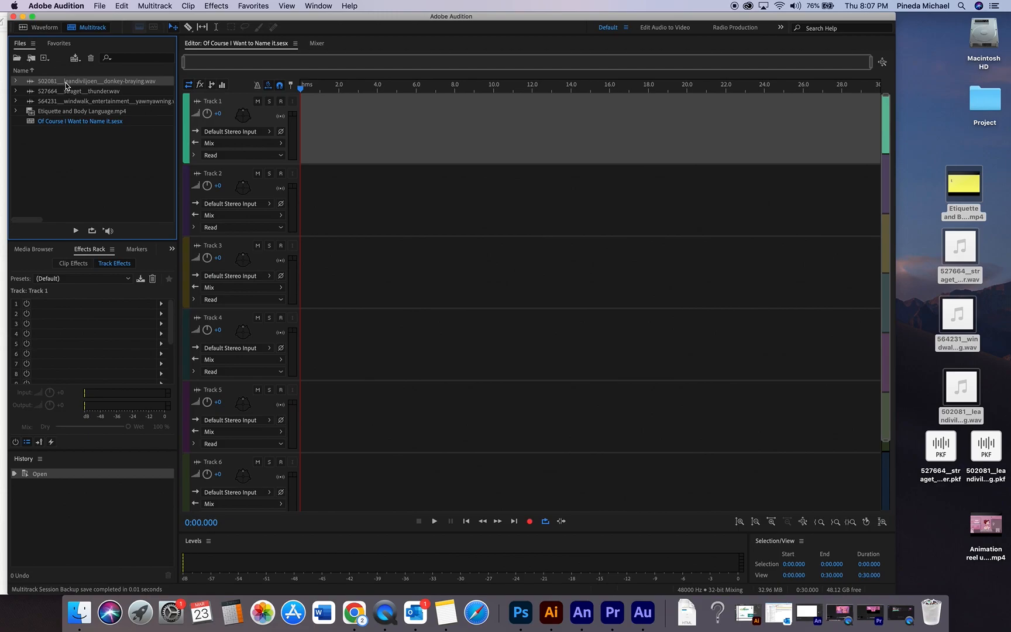
pyautogui.moveTo(72, 86); pyautogui.dragTo(300, 200)
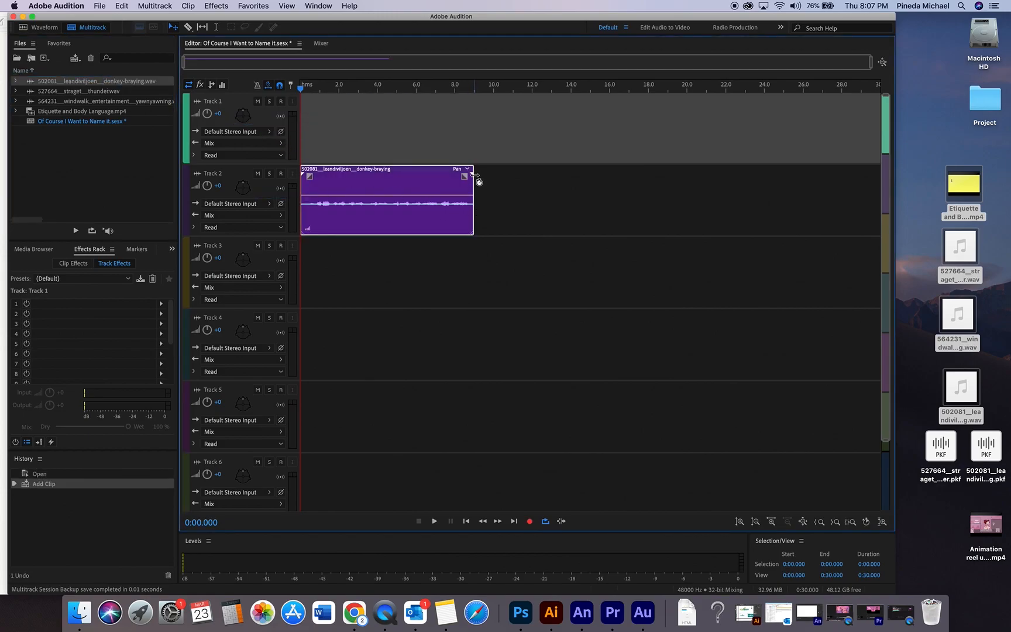
pyautogui.press('space')
pyautogui.click(340, 136)
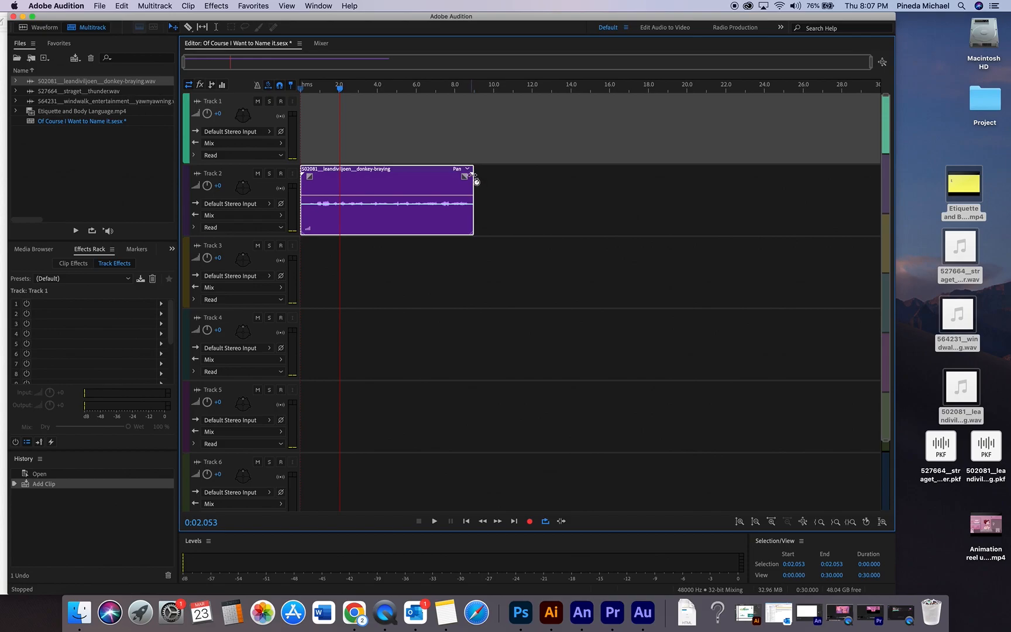
# - Stretch the donkey-braying clip to about 278% so it ends near 25 s, and audition it
pyautogui.moveTo(472, 176); pyautogui.dragTo(788, 174)
pyautogui.press('space')
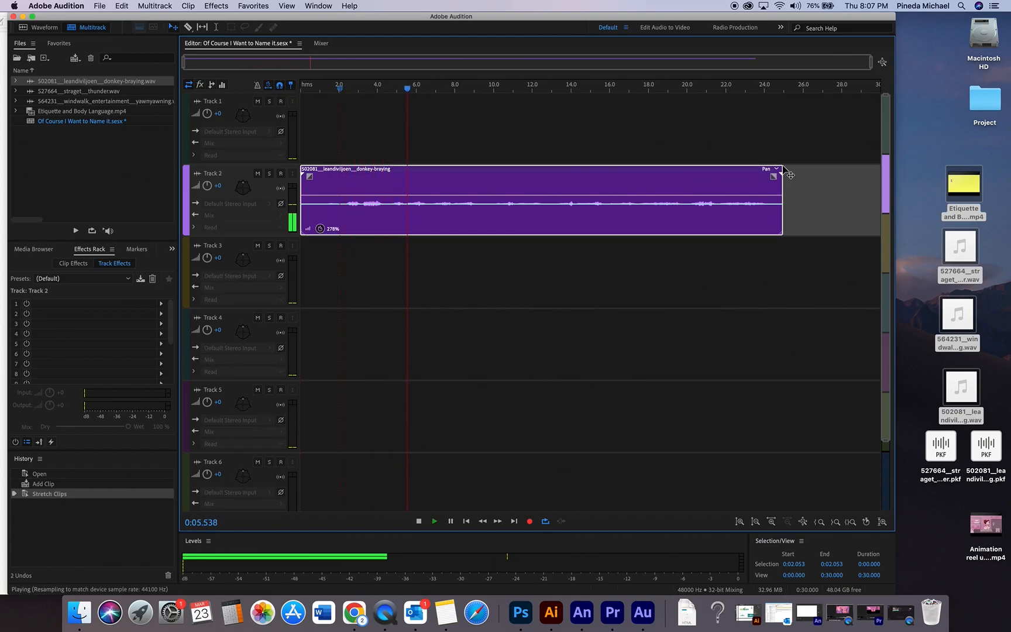
pyautogui.press('space')
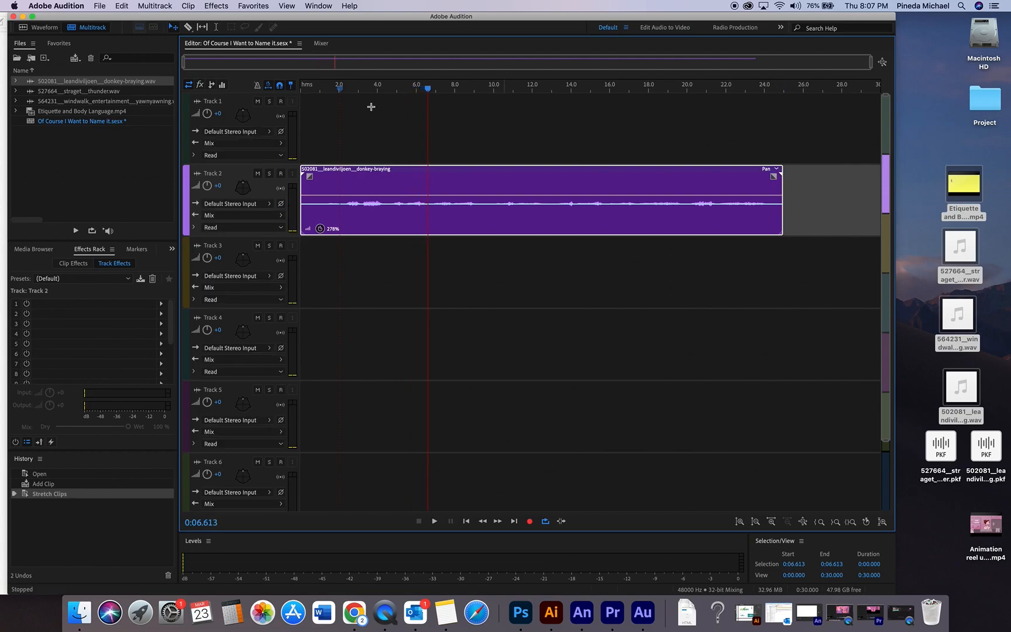
# - Compress the donkey-braying clip to about 44% so it ends near 4 s, and audition it from about 0.8 s
pyautogui.moveTo(783, 177); pyautogui.dragTo(366, 172)
pyautogui.click(317, 91)
pyautogui.press('space')
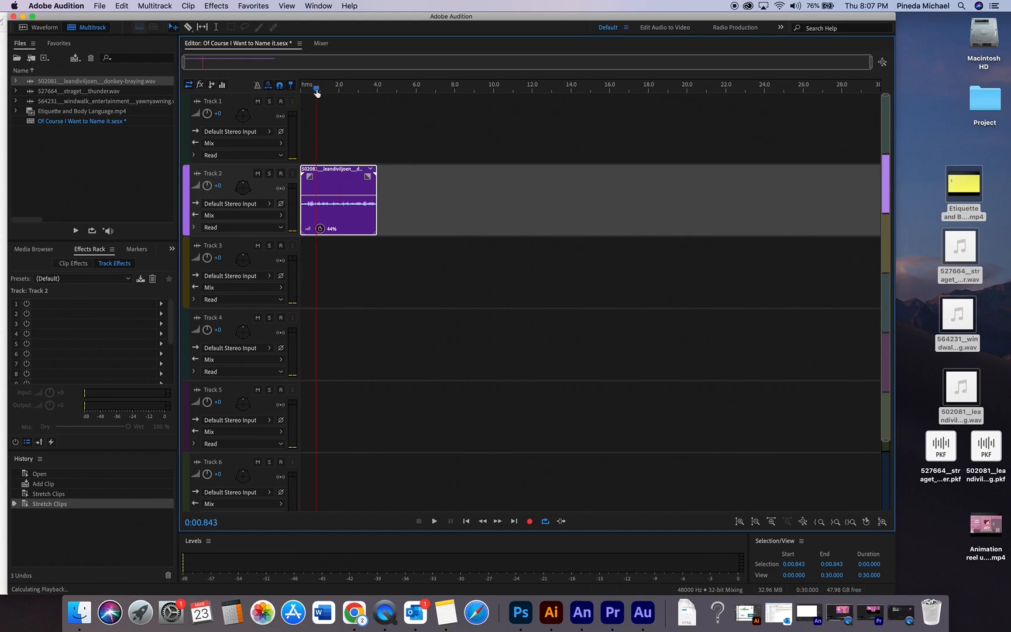
pyautogui.press('space')
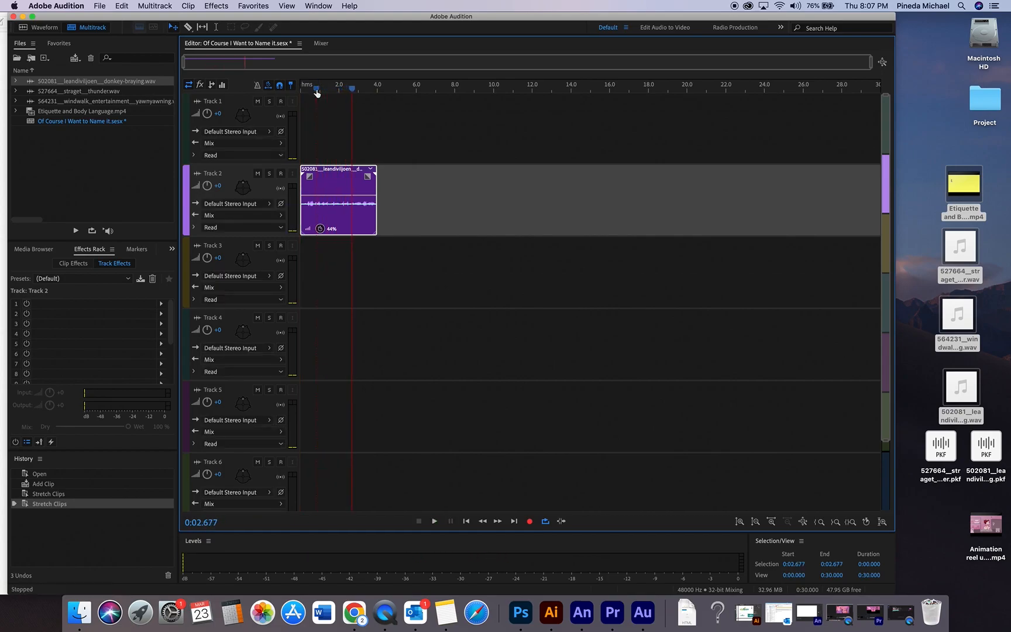
# - Lengthen the donkey-braying clip to about 279% and play part of it
pyautogui.moveTo(381, 182); pyautogui.dragTo(784, 220)
pyautogui.press('space')
pyautogui.press('space')
# - Add the yawning file to Track 3 at about 1.7 s and play both tracks together from about 2 s
pyautogui.click(104, 103)
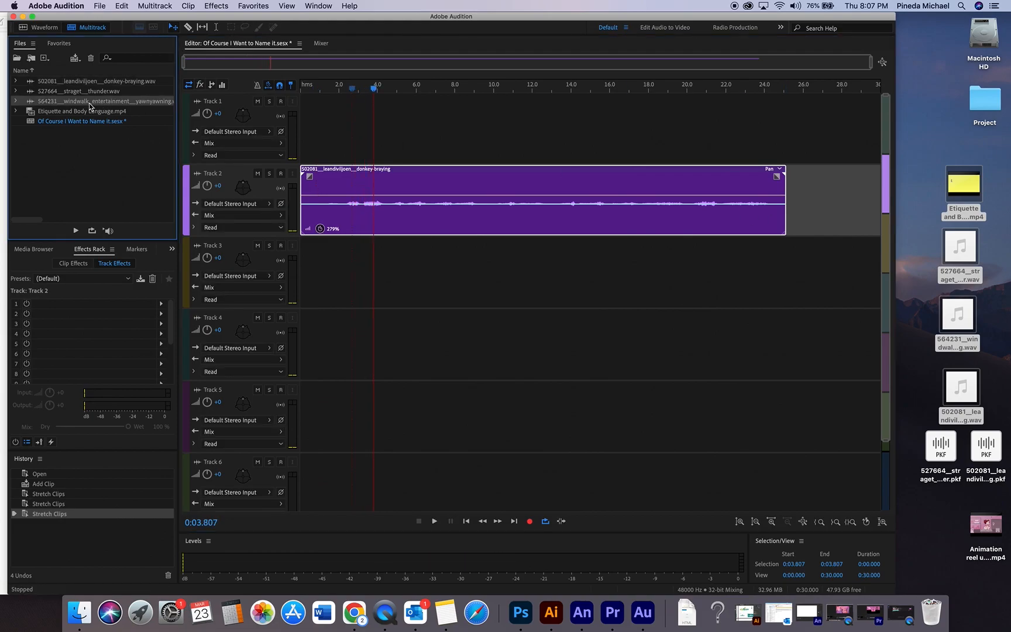
pyautogui.click(85, 92)
pyautogui.moveTo(67, 101); pyautogui.dragTo(333, 285)
pyautogui.click(341, 89)
pyautogui.press('space')
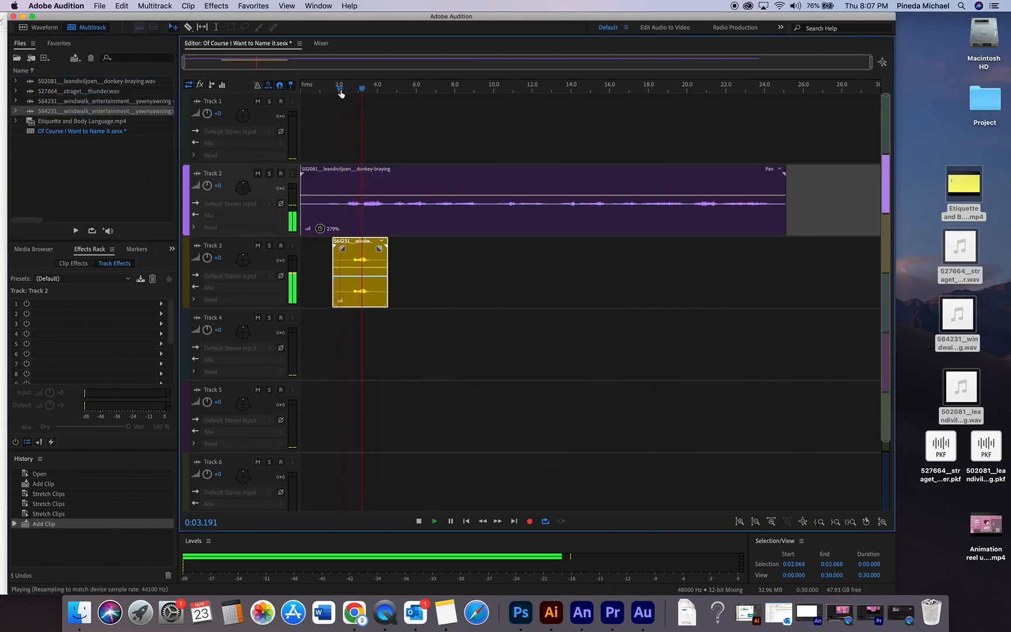
pyautogui.press('space')
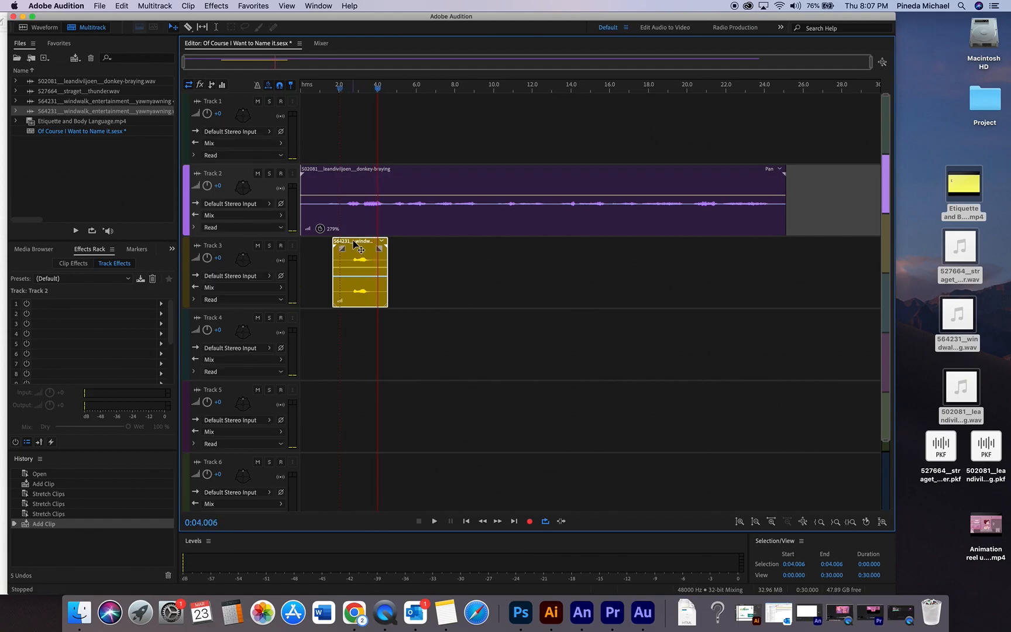
# - Copy the yawning clip four times along Track 3, at about 6.6, 12, 18 and 22 s, and select the donkey-braying clip
pyautogui.click(360, 247)
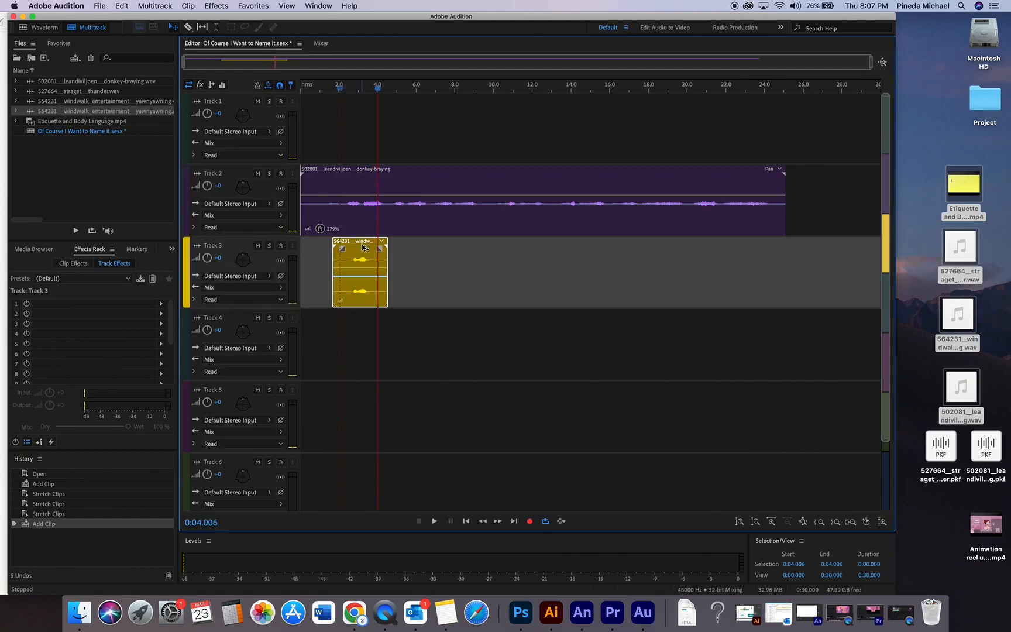
pyautogui.moveTo(362, 246); pyautogui.dragTo(564, 243)
pyautogui.moveTo(563, 243); pyautogui.dragTo(762, 244)
pyautogui.click(649, 234)
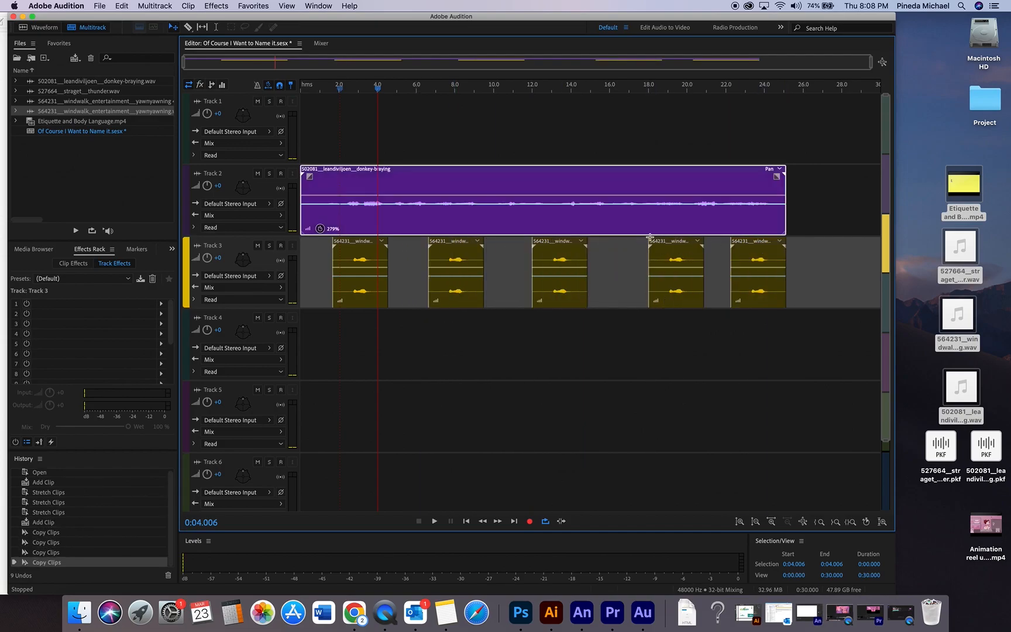
# - Even out the yawning copies on Track 3, starting the second, third and fourth clips at about 6.3, 11.7 and 17 s
pyautogui.moveTo(660, 244); pyautogui.dragTo(642, 243)
pyautogui.moveTo(585, 257); pyautogui.dragTo(581, 257)
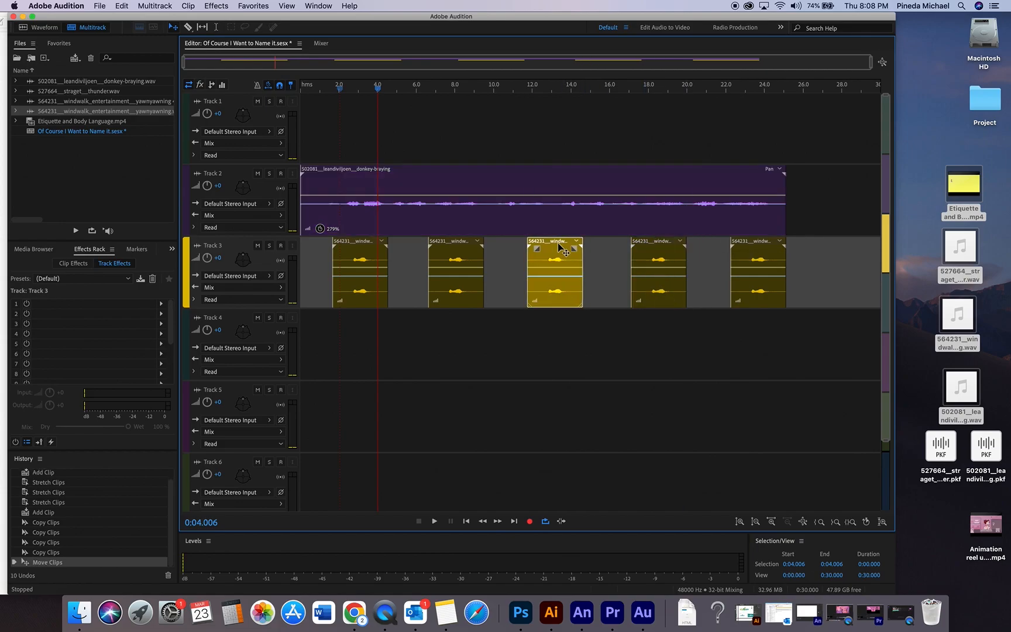
pyautogui.moveTo(473, 244); pyautogui.dragTo(457, 242)
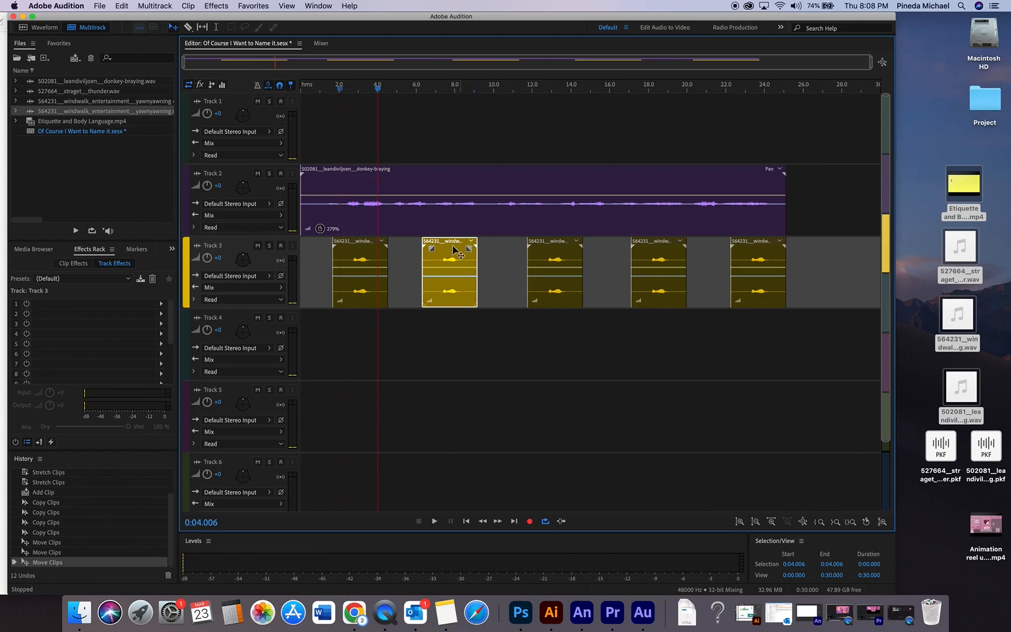
# - Overlap the yawning clips with crossfades, starting the copies at about 3.4, 5.5, 7.8 and 9.5 s, and play from about 2 s
pyautogui.moveTo(453, 246); pyautogui.dragTo(363, 248)
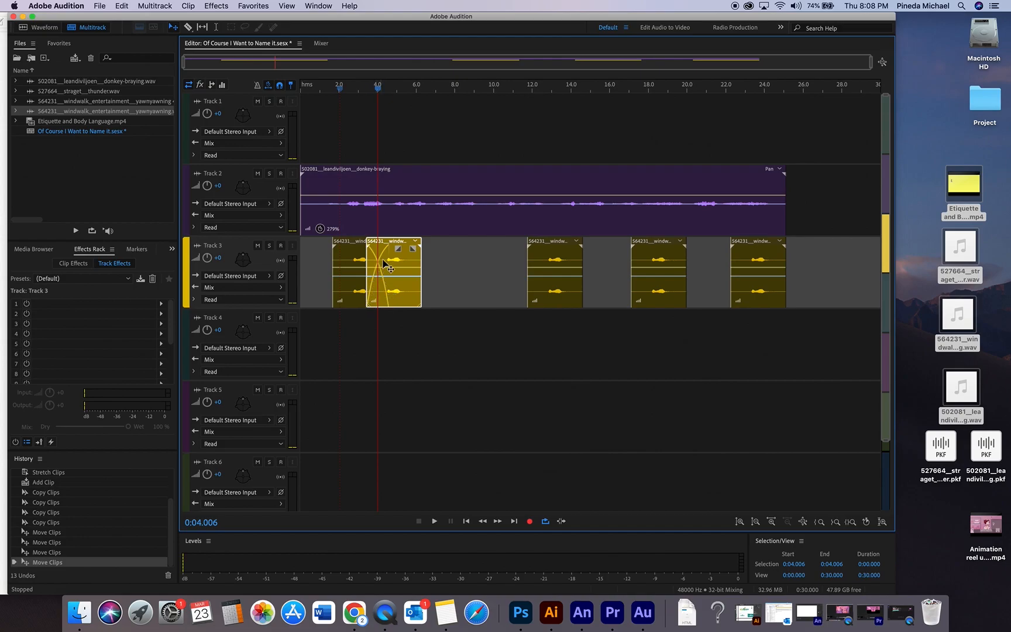
pyautogui.moveTo(561, 252); pyautogui.dragTo(440, 250)
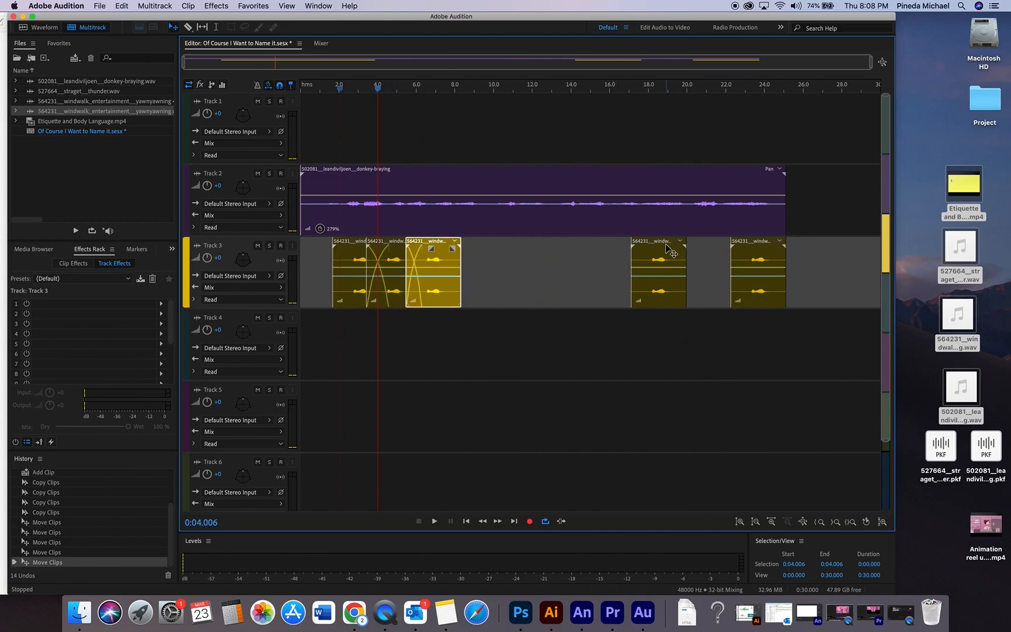
pyautogui.moveTo(669, 251); pyautogui.dragTo(490, 248)
pyautogui.moveTo(778, 258); pyautogui.dragTo(530, 257)
pyautogui.click(340, 93)
pyautogui.press('space')
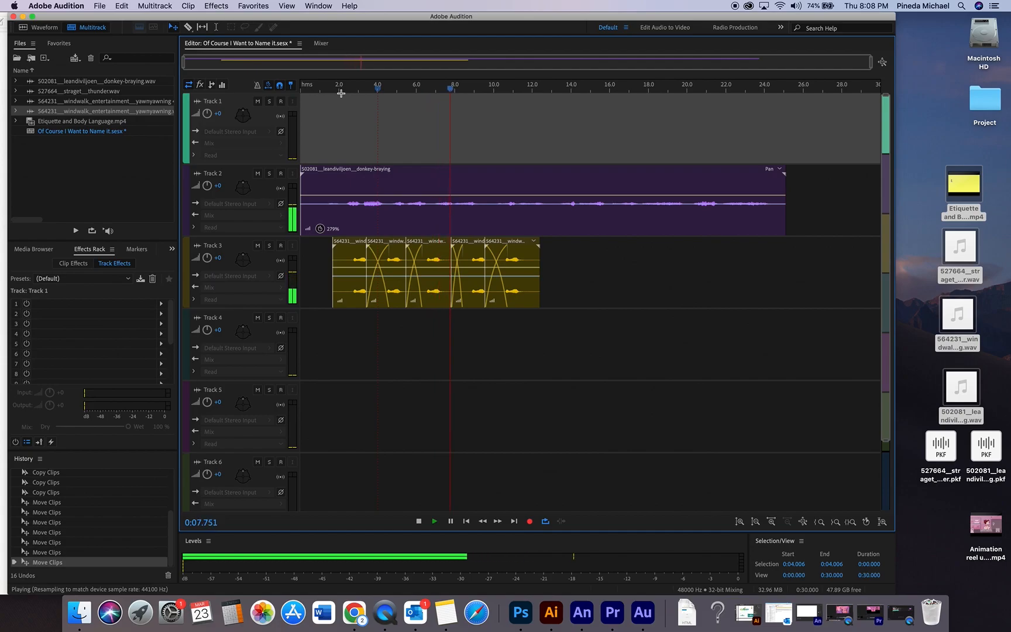
pyautogui.press('space')
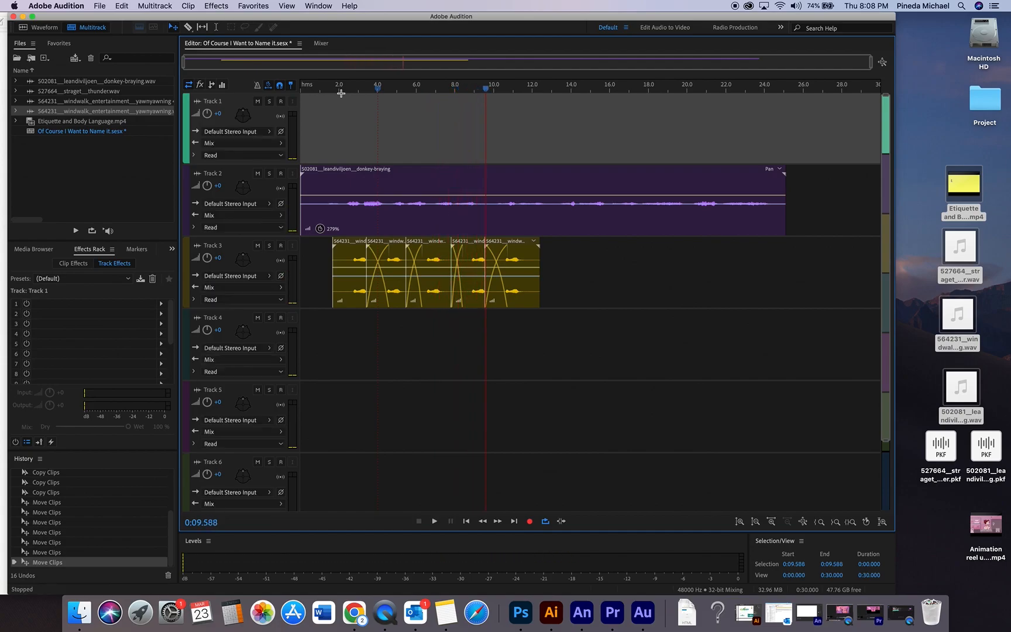
# - Add the thunder file to Track 4 starting at about 2.4 s, and play all tracks together from about 3.6 s
pyautogui.moveTo(115, 91); pyautogui.dragTo(314, 346)
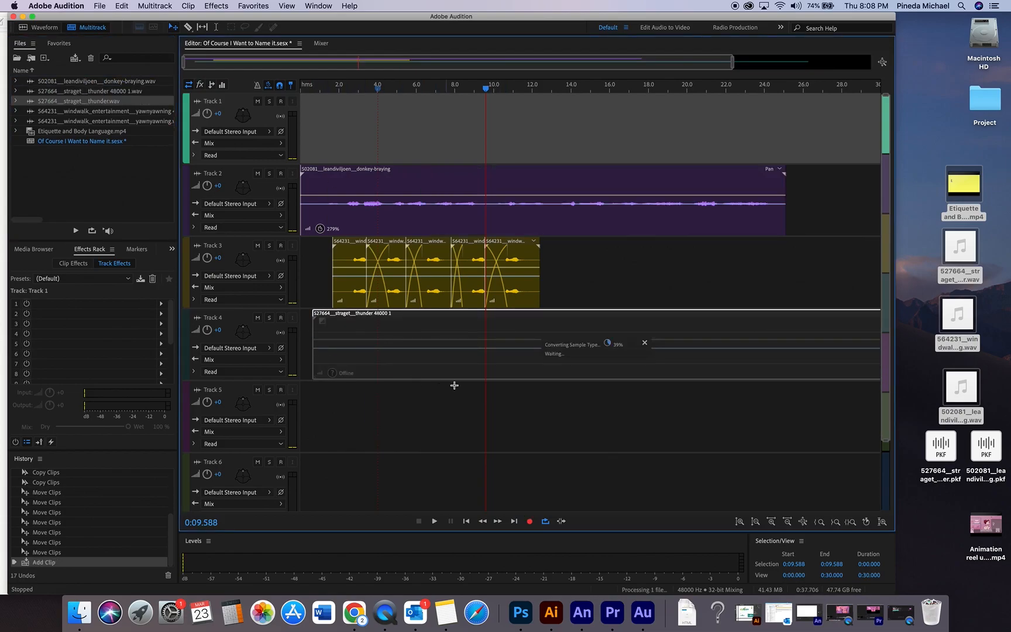
pyautogui.moveTo(428, 321); pyautogui.dragTo(474, 321)
pyautogui.moveTo(377, 91); pyautogui.dragTo(372, 90)
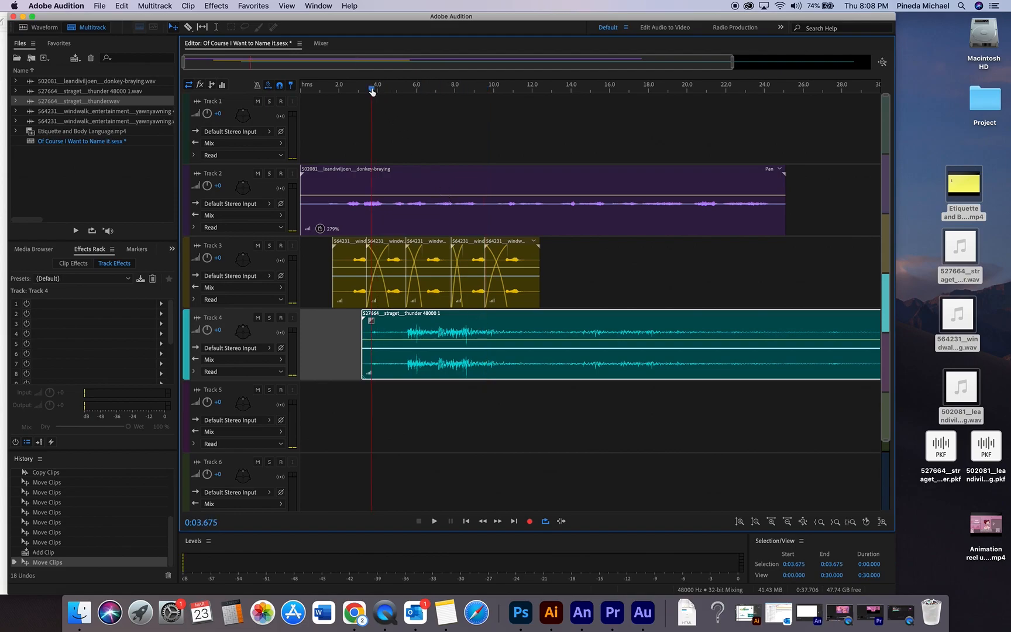
pyautogui.click(369, 102)
pyautogui.click(371, 95)
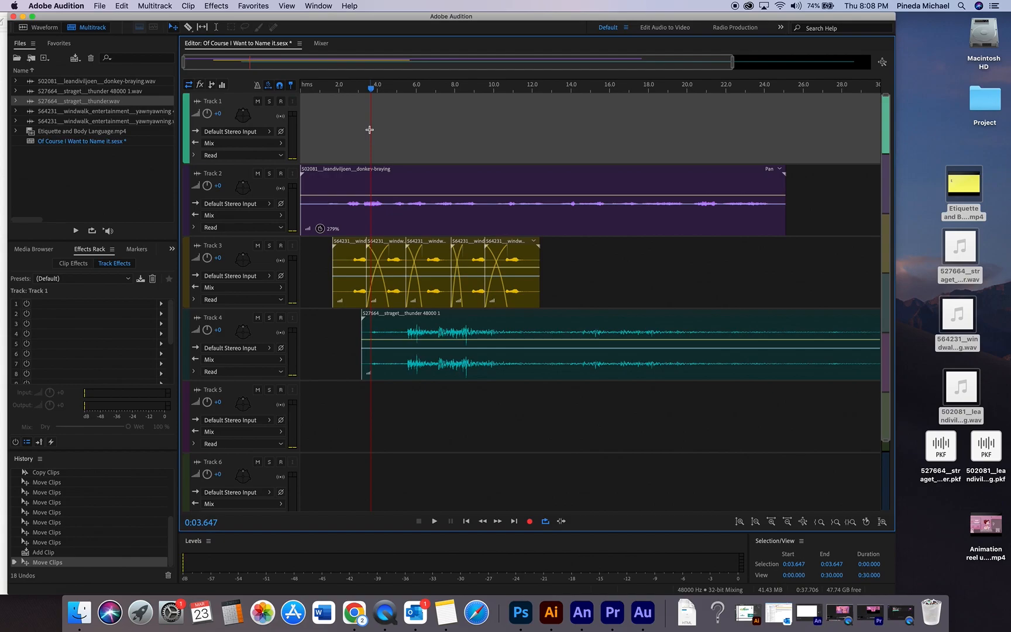
pyautogui.moveTo(427, 327); pyautogui.dragTo(412, 327)
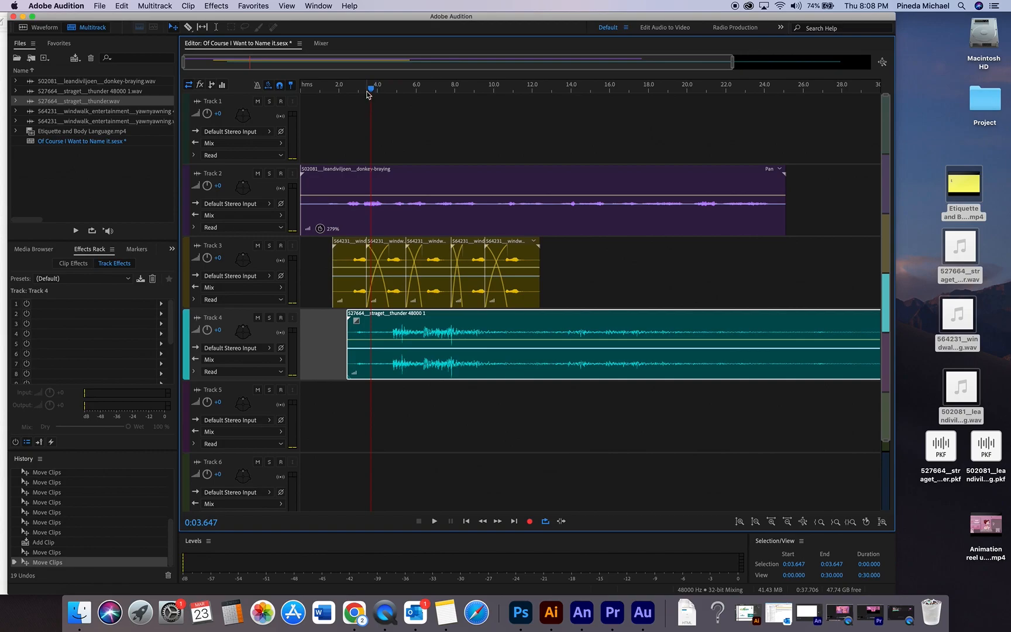
pyautogui.moveTo(371, 92); pyautogui.dragTo(368, 92)
pyautogui.press('space')
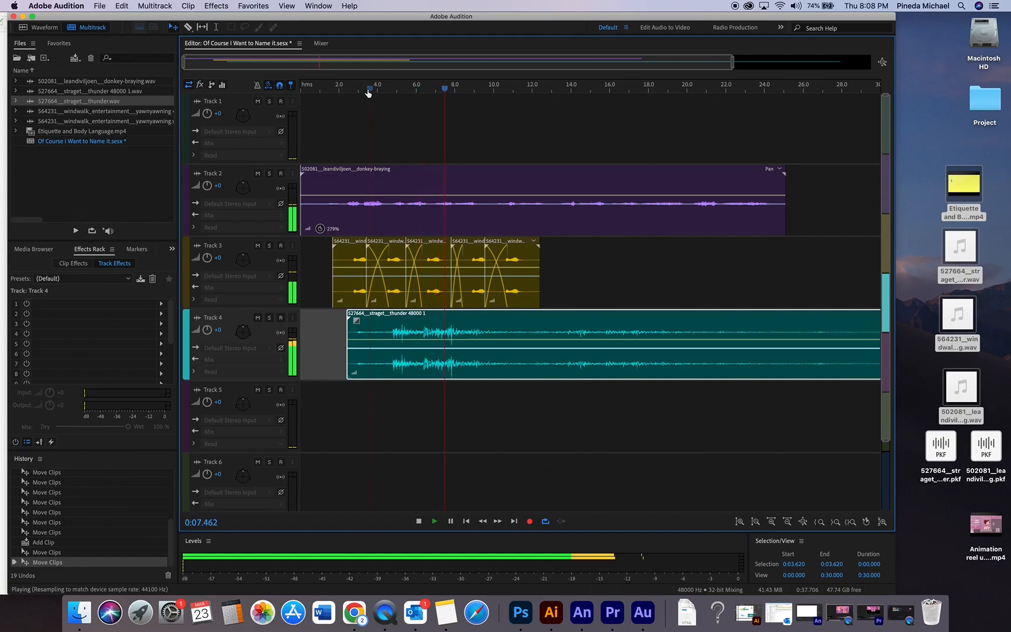
pyautogui.press('space')
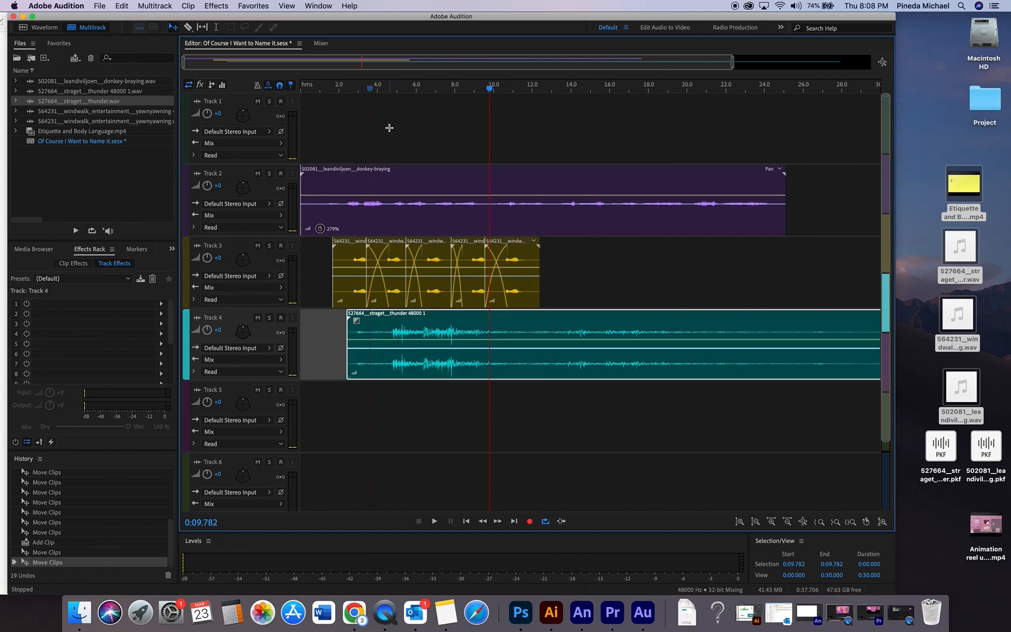
# - Split the thunder clip at about 11.5 s and delete the part after the cut, then audition the mix from about 4.2 s
pyautogui.click(187, 27)
pyautogui.click(522, 323)
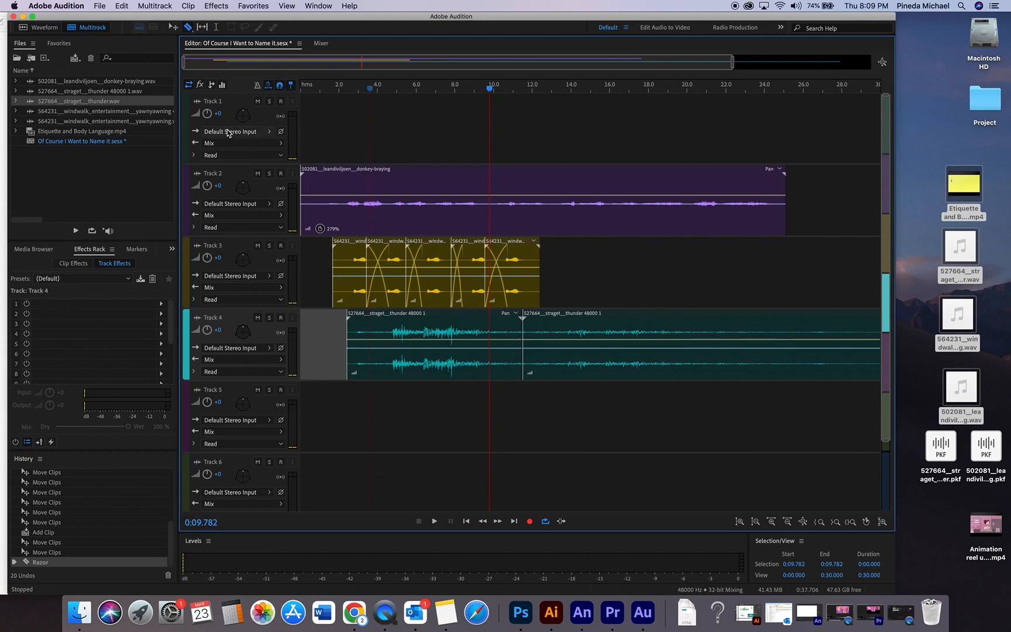
pyautogui.click(173, 27)
pyautogui.click(620, 362)
pyautogui.press('Delete')
pyautogui.click(407, 88)
pyautogui.press('space')
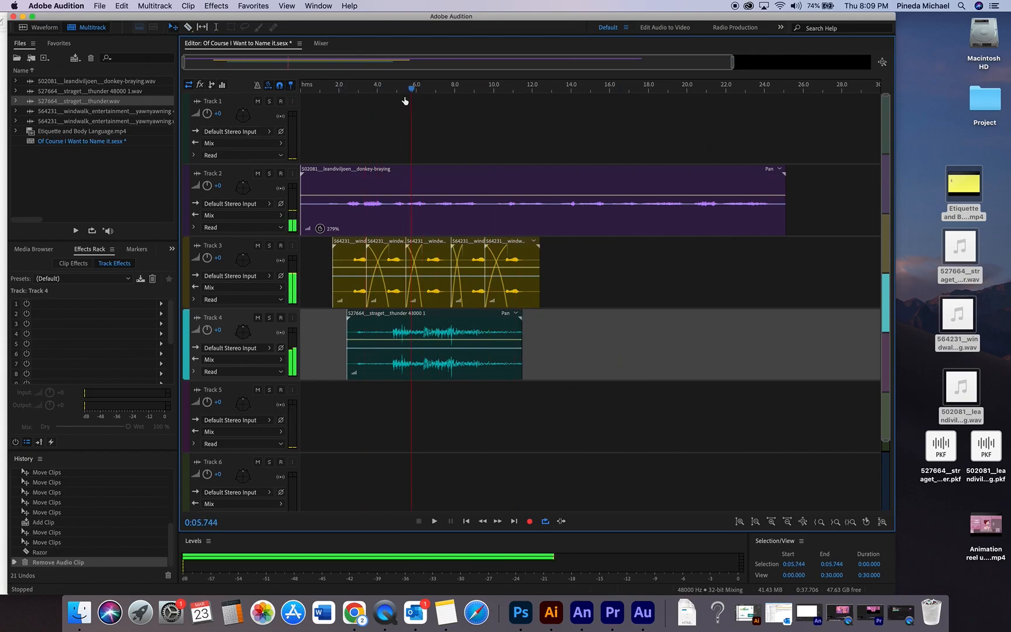
pyautogui.press('space')
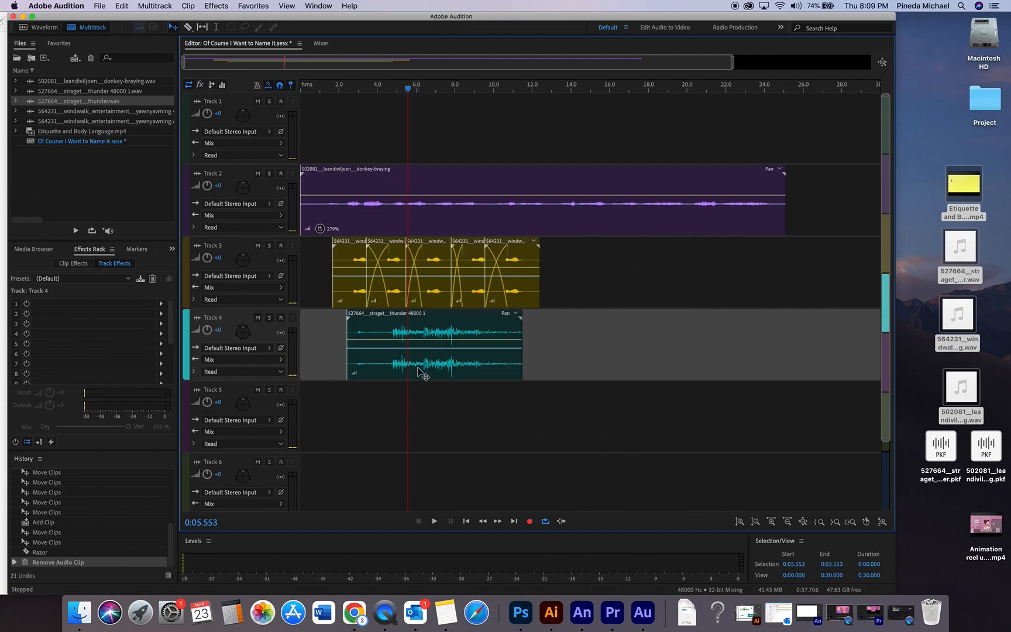
pyautogui.click(381, 86)
pyautogui.press('space')
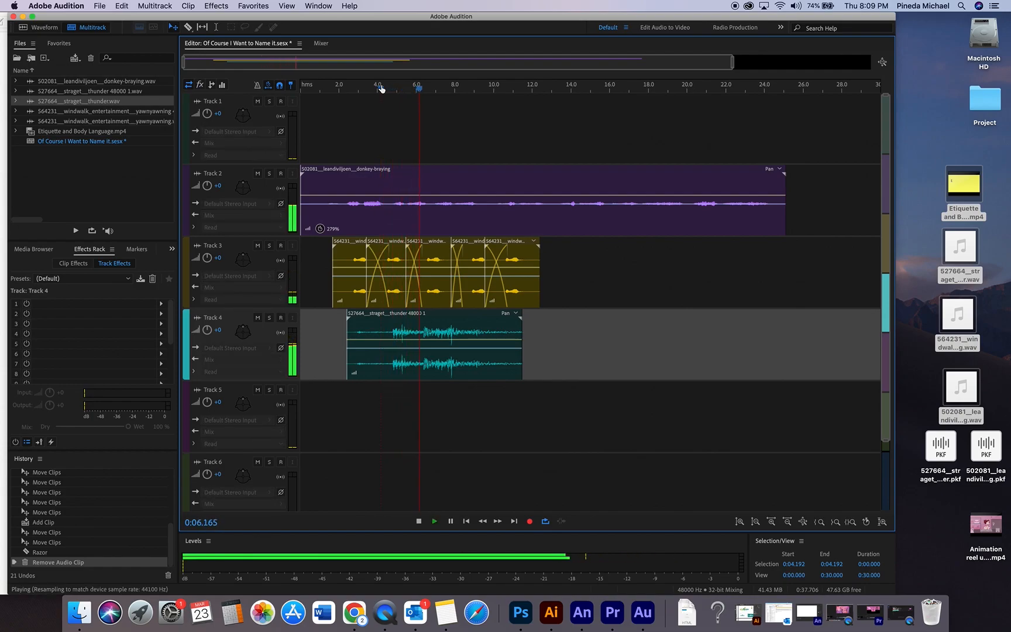
pyautogui.press('space')
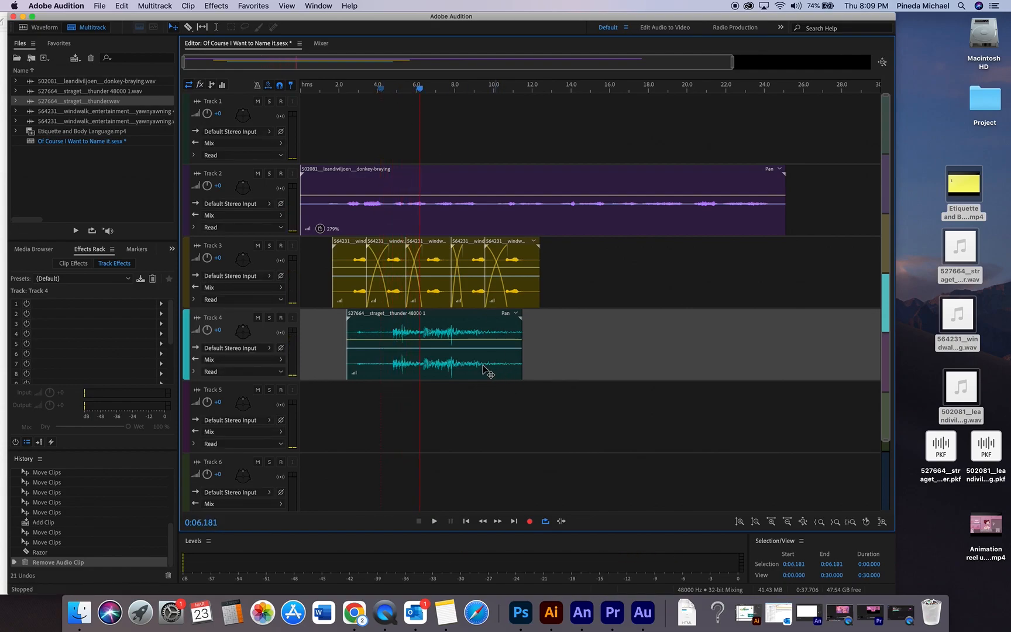
# - Lower the volume envelope of the thunder clip on Track 4 and select the third yawning clip
pyautogui.click(412, 343)
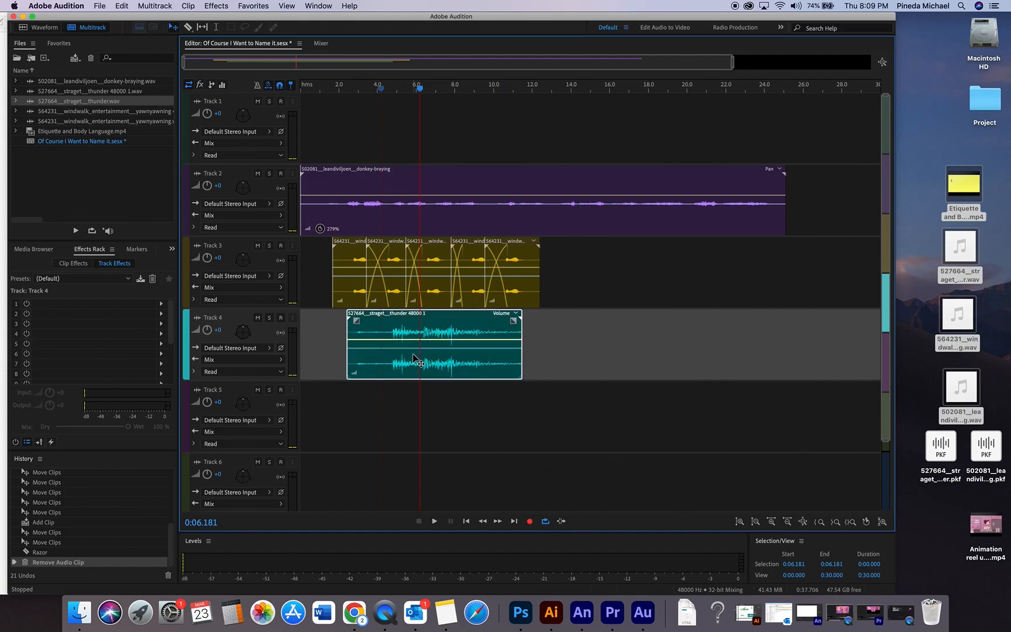
pyautogui.moveTo(413, 339); pyautogui.dragTo(409, 357)
pyautogui.click(418, 289)
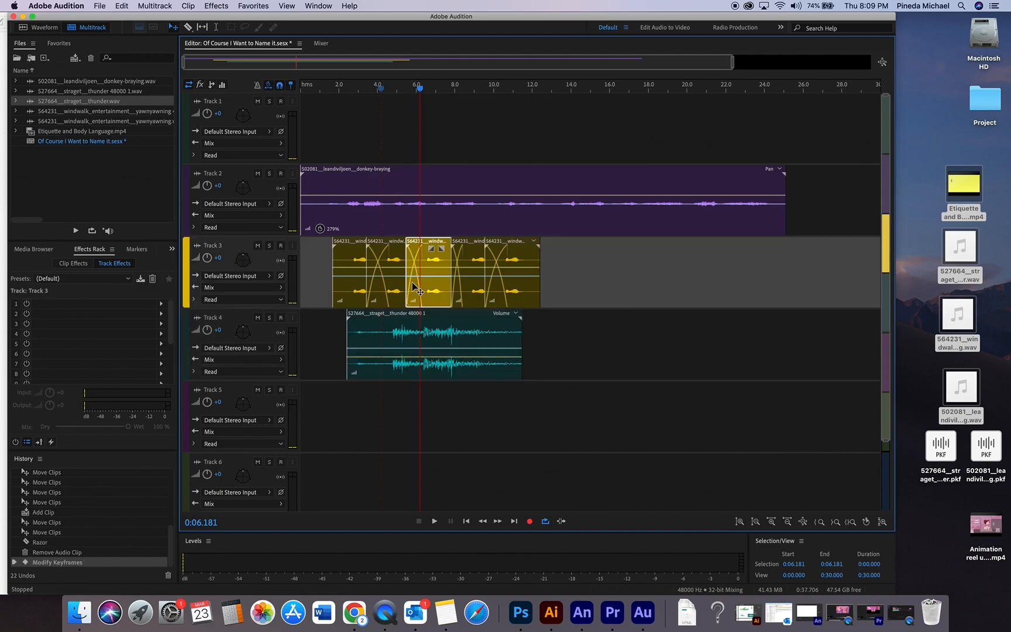
# - Raise the volume envelope of the donkey-braying clip slightly and audition the mix from about 3.4 s
pyautogui.click(416, 202)
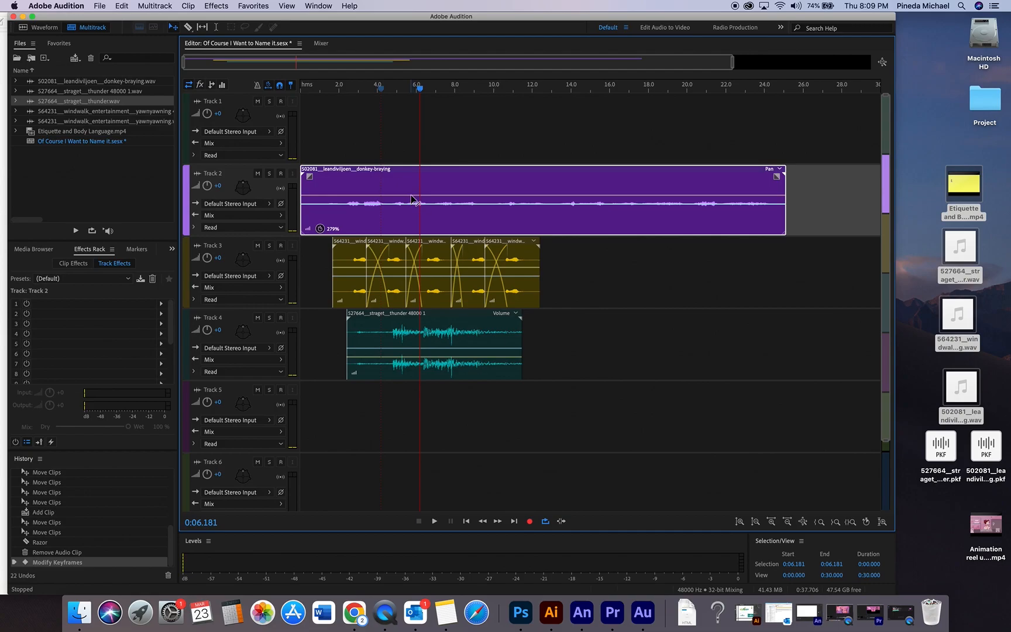
pyautogui.moveTo(413, 195); pyautogui.dragTo(412, 192)
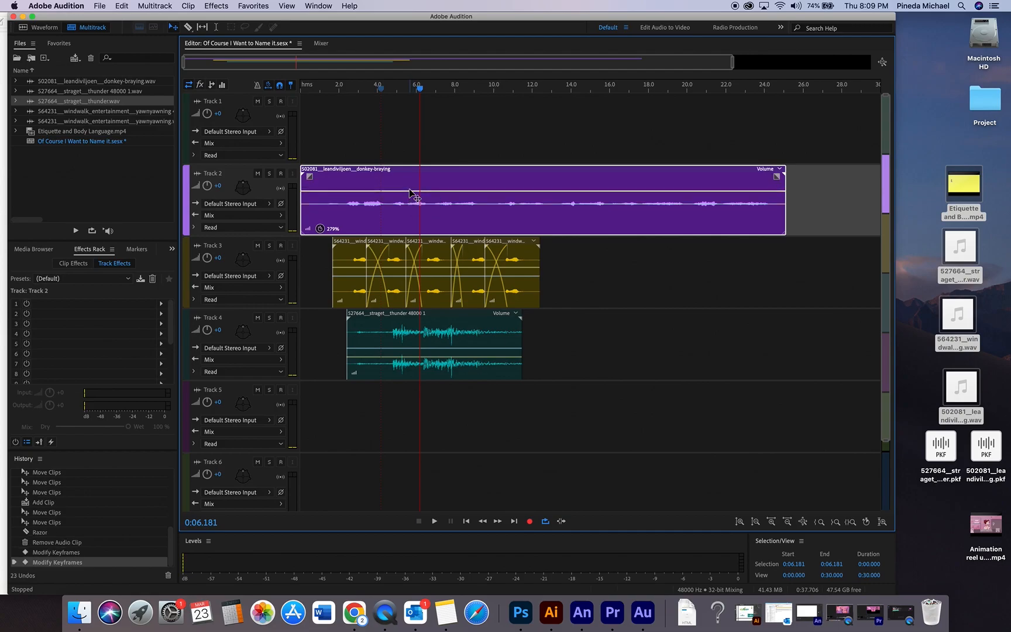
pyautogui.click(405, 297)
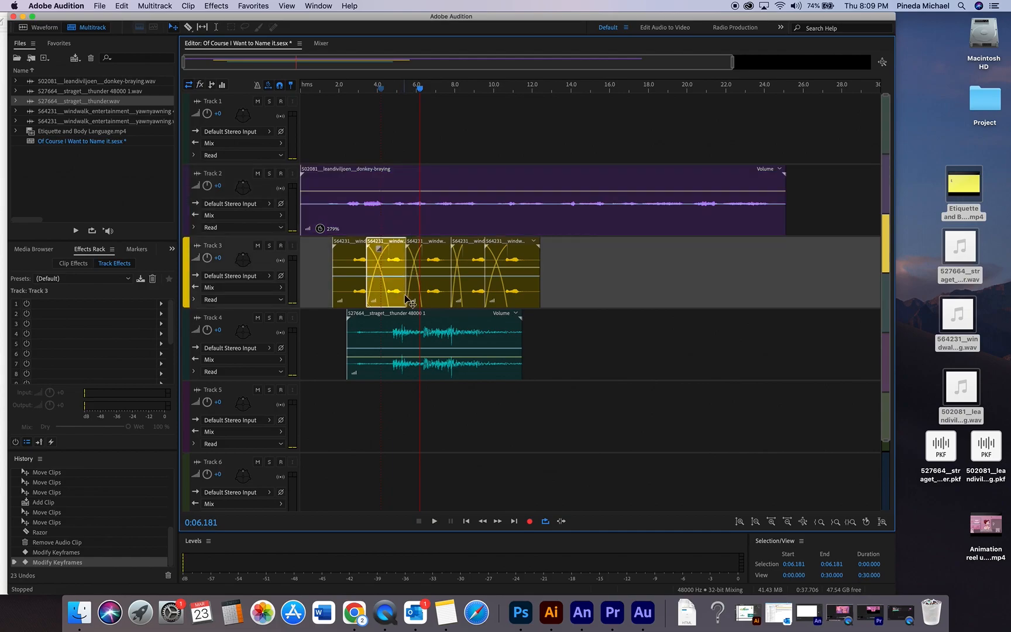
pyautogui.click(365, 94)
pyautogui.press('space')
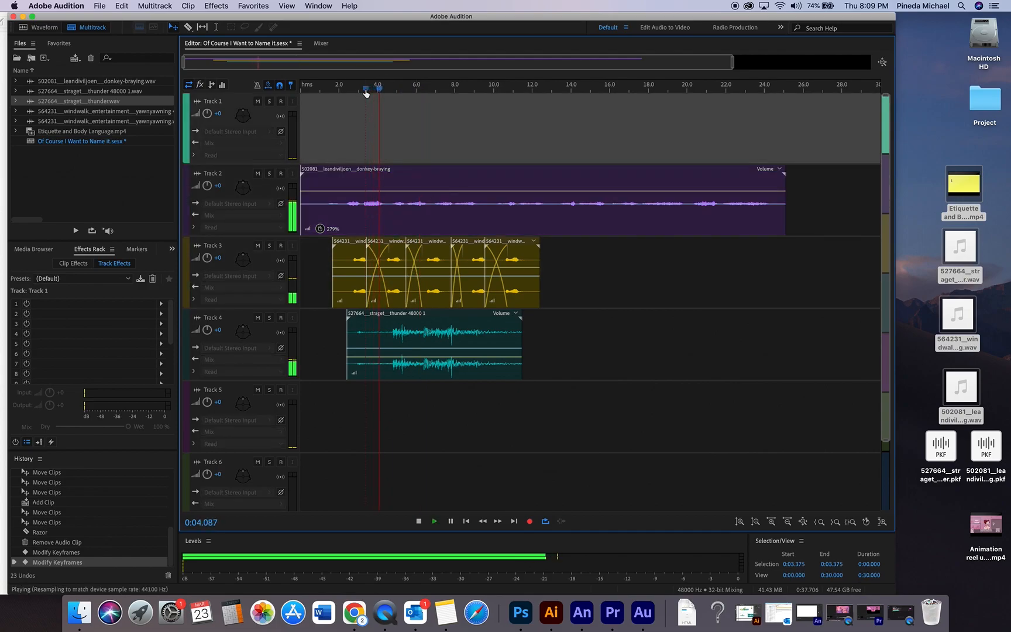
pyautogui.press('space')
pyautogui.click(366, 92)
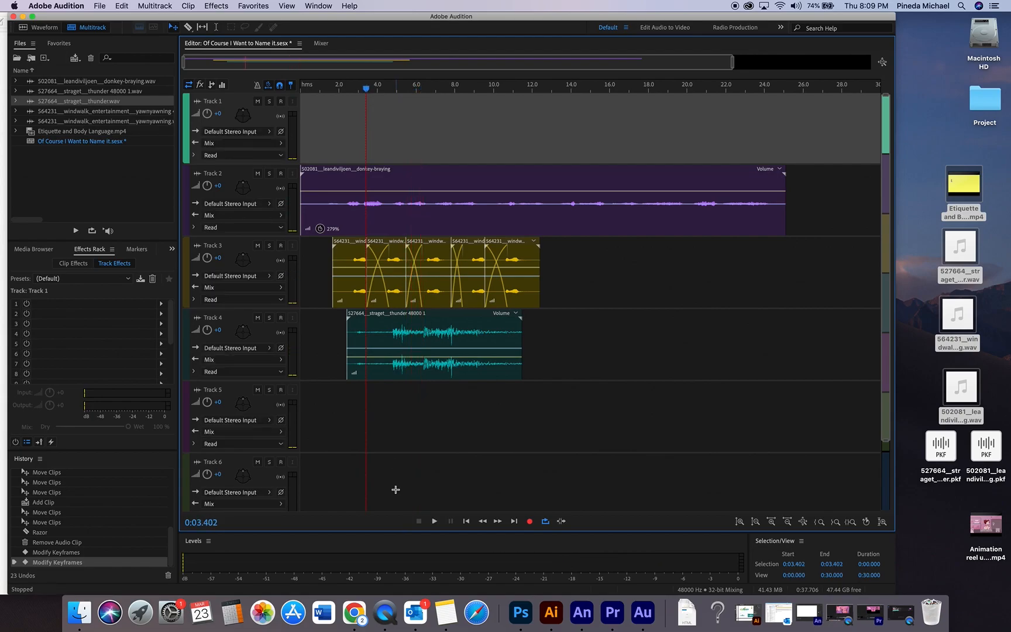
# - Keyframe the thunder clip's volume to ramp up from about 4.3 s to 8 s, and shift the clip to start at about 2.3 s
pyautogui.click(386, 364)
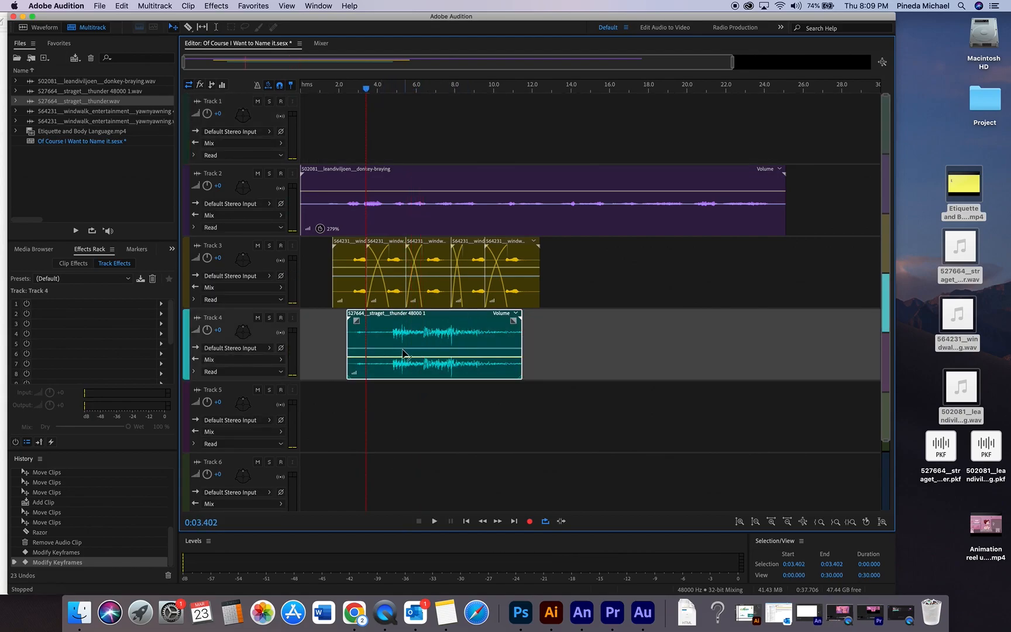
pyautogui.click(389, 357)
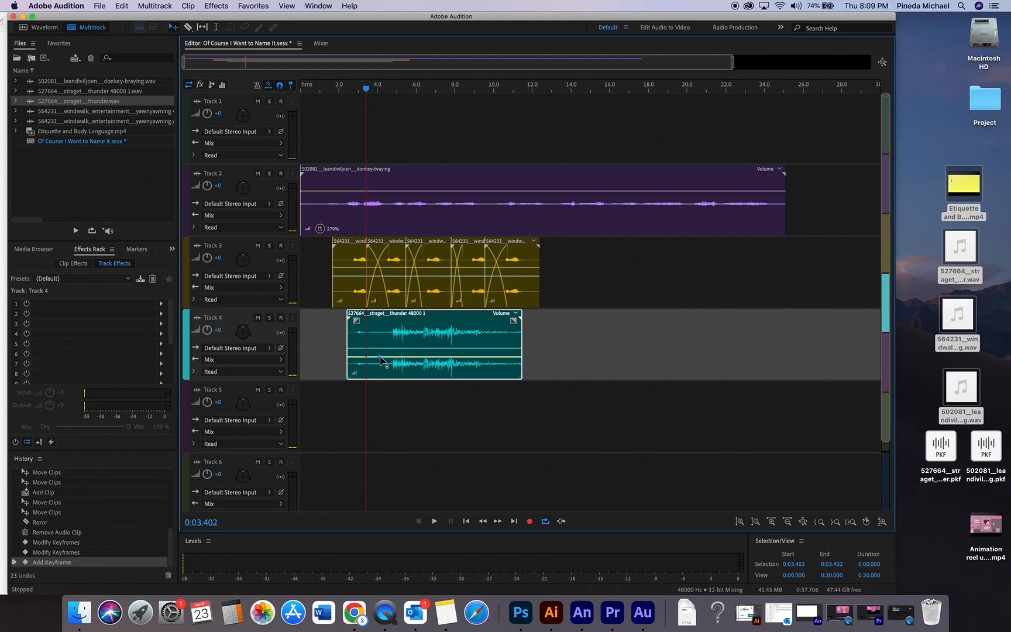
pyautogui.moveTo(390, 359); pyautogui.dragTo(489, 318)
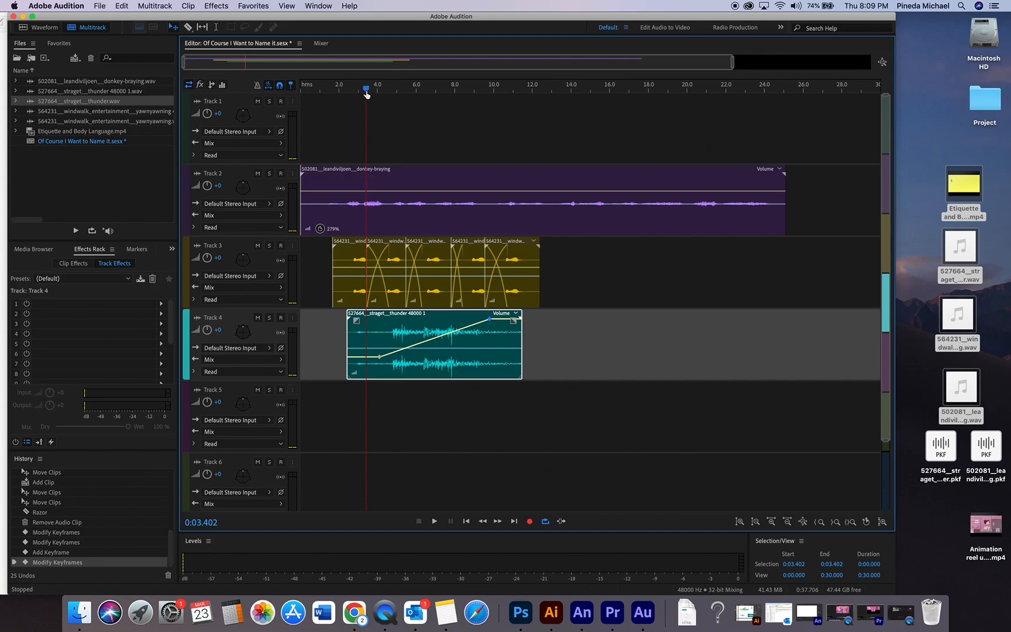
pyautogui.moveTo(490, 322); pyautogui.dragTo(455, 319)
pyautogui.moveTo(379, 358); pyautogui.dragTo(386, 359)
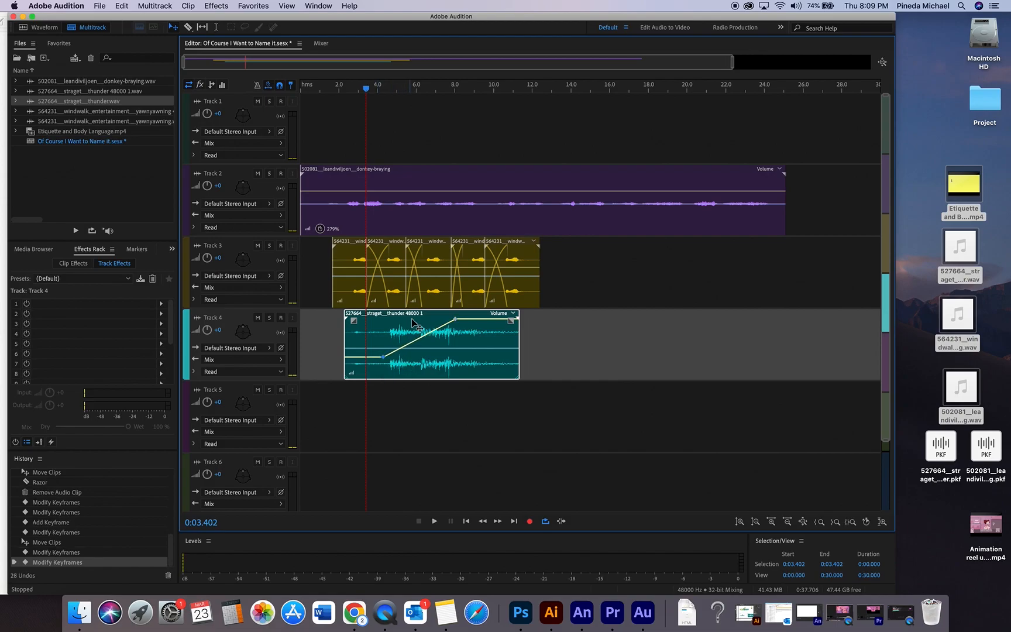
# - Play the mix from about 4 s to 11.3 s to hear the thunder's volume ramp
pyautogui.click(366, 94)
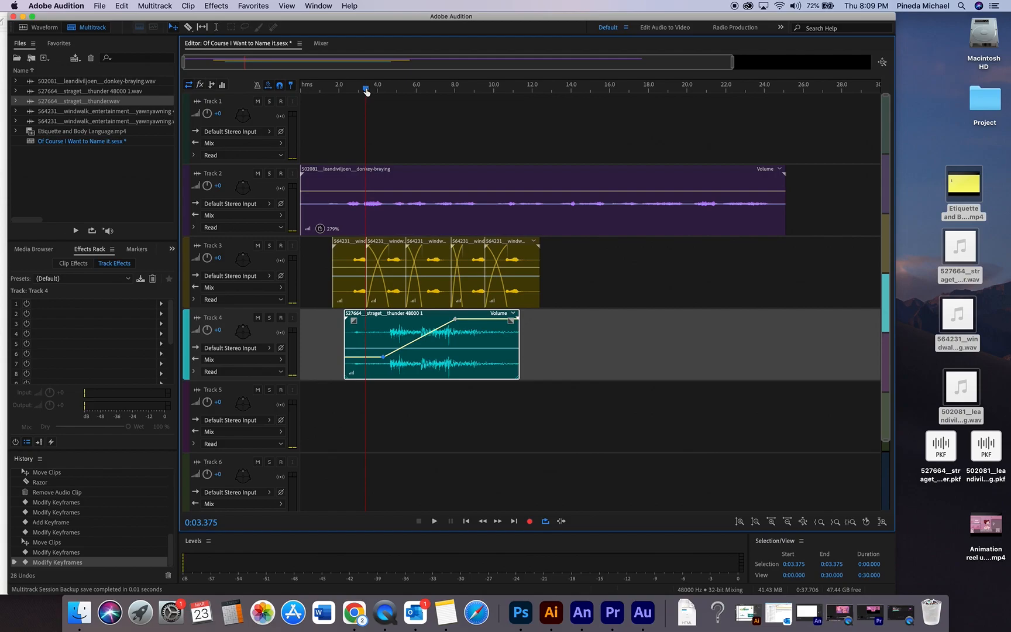
pyautogui.moveTo(366, 91); pyautogui.dragTo(370, 91)
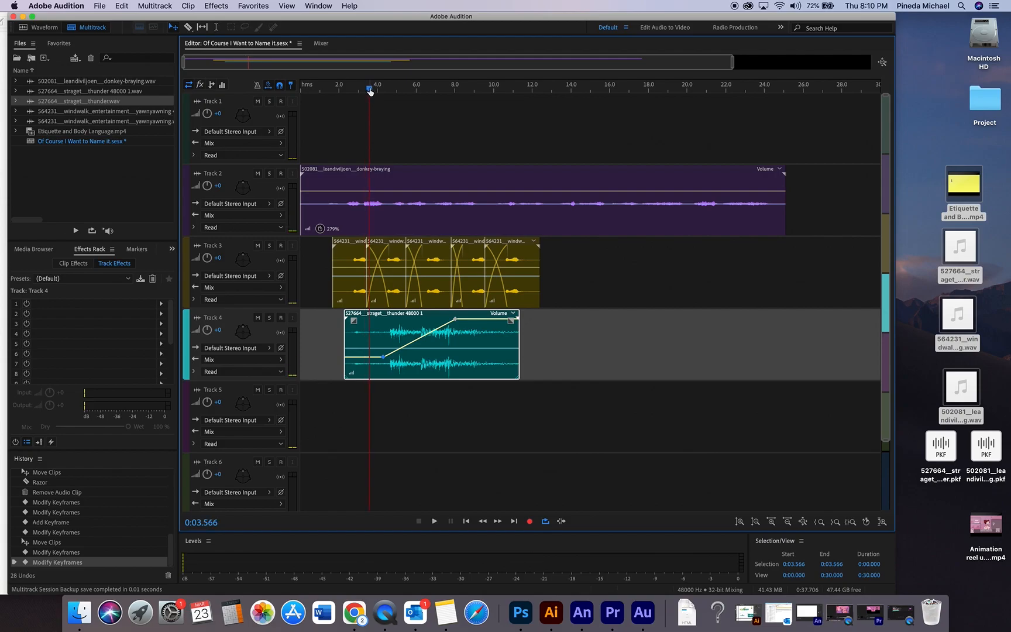
pyautogui.moveTo(371, 91); pyautogui.dragTo(378, 89)
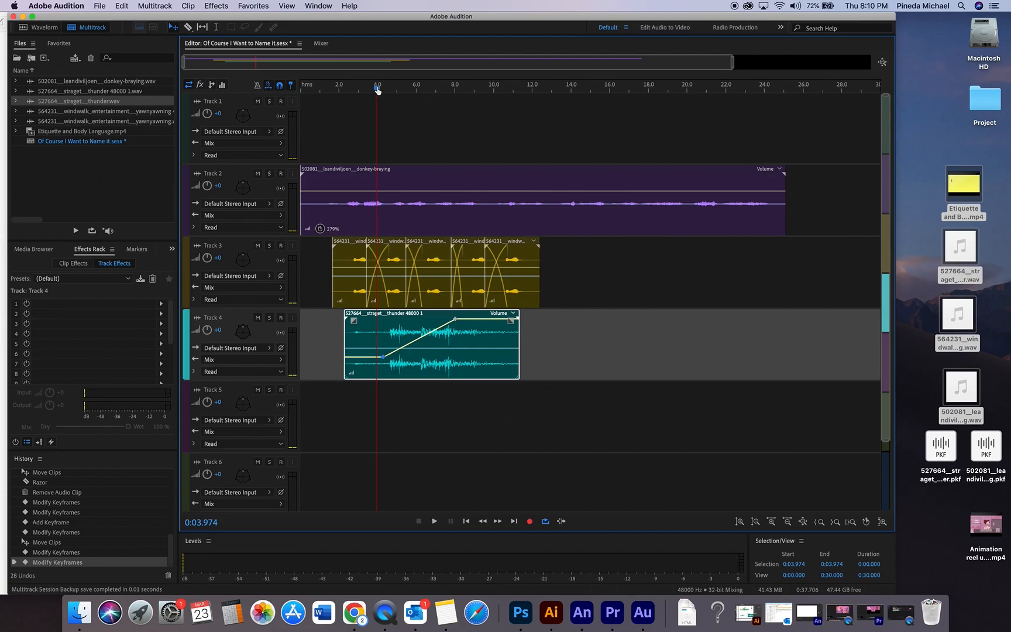
pyautogui.click(434, 522)
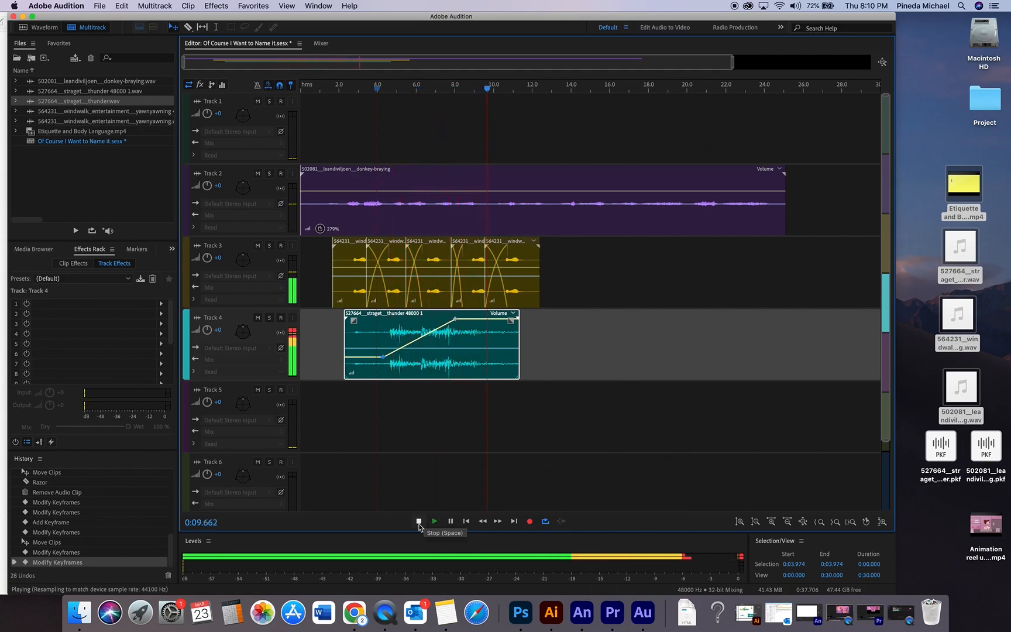
pyautogui.click(419, 521)
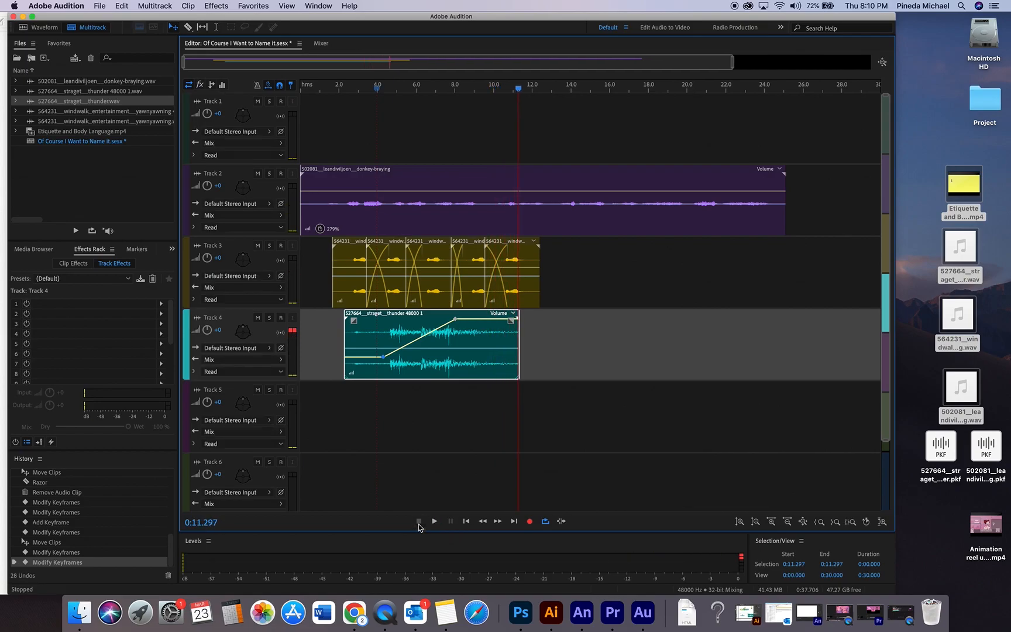
# - Trim the end of the donkey-braying clip to about 12.4 s, in line with the end of the last yawning clip
pyautogui.click(786, 190)
pyautogui.moveTo(785, 190); pyautogui.dragTo(539, 199)
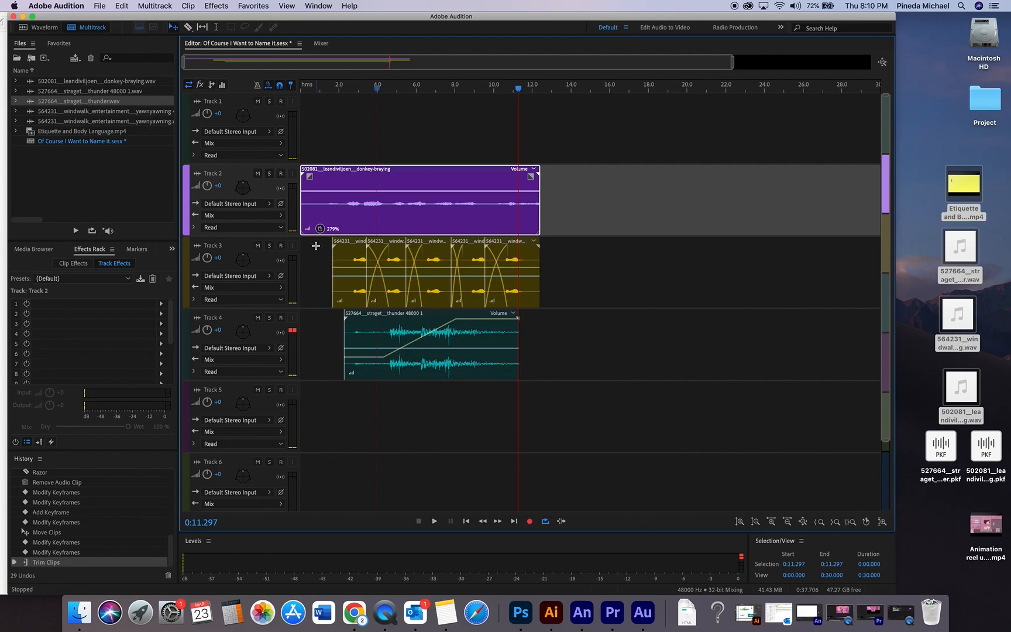
pyautogui.click(90, 163)
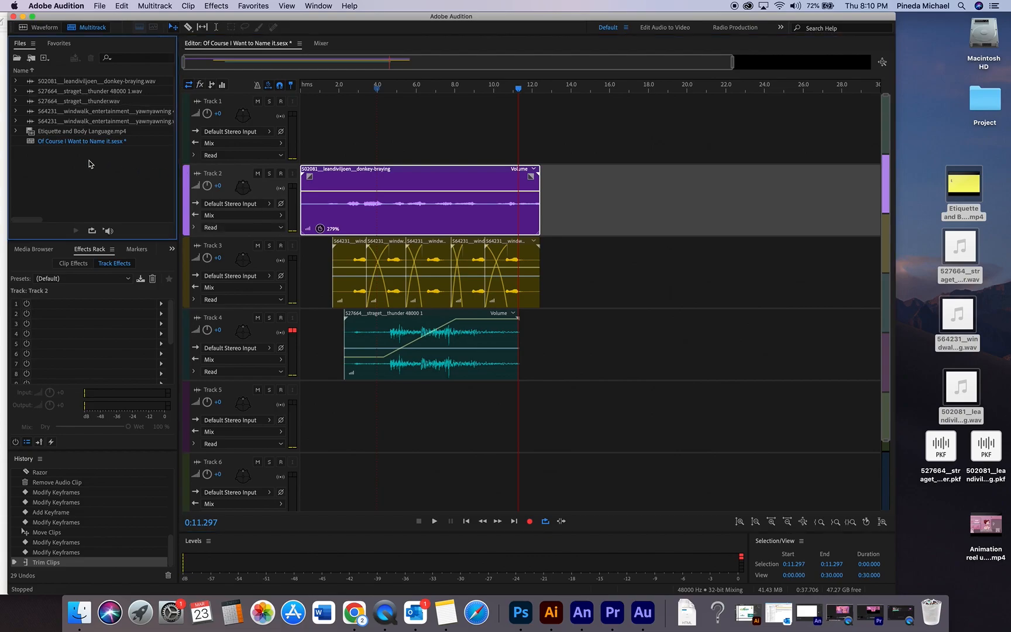
# - Expand Etiquette and Body Language.mp4 in the project files and add its video component to the multitrack session
pyautogui.click(53, 133)
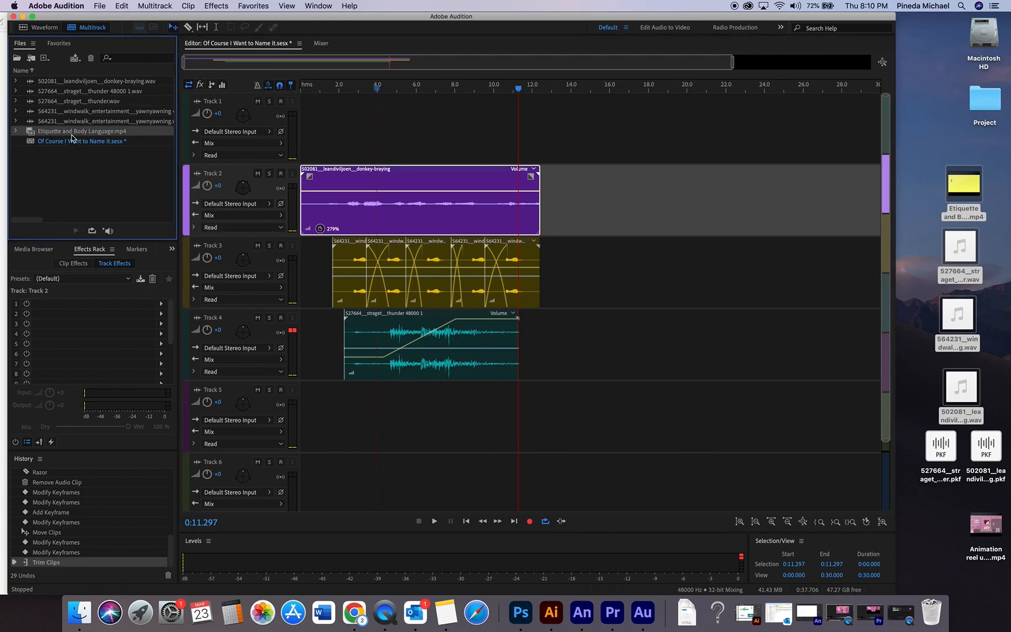
pyautogui.click(16, 132)
pyautogui.click(16, 132)
pyautogui.click(17, 132)
pyautogui.click(65, 152)
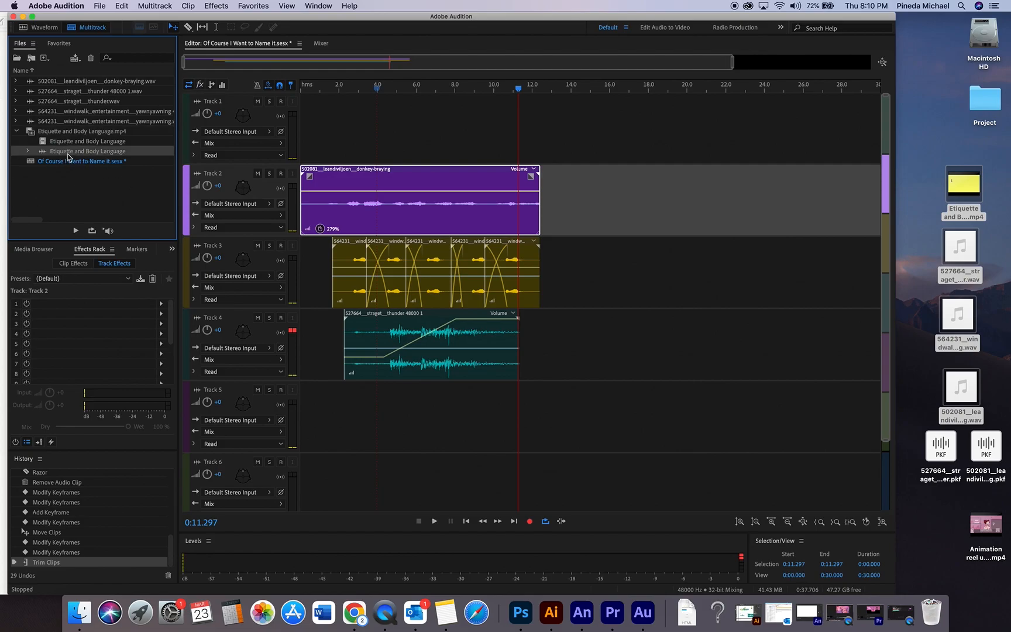
pyautogui.click(91, 144)
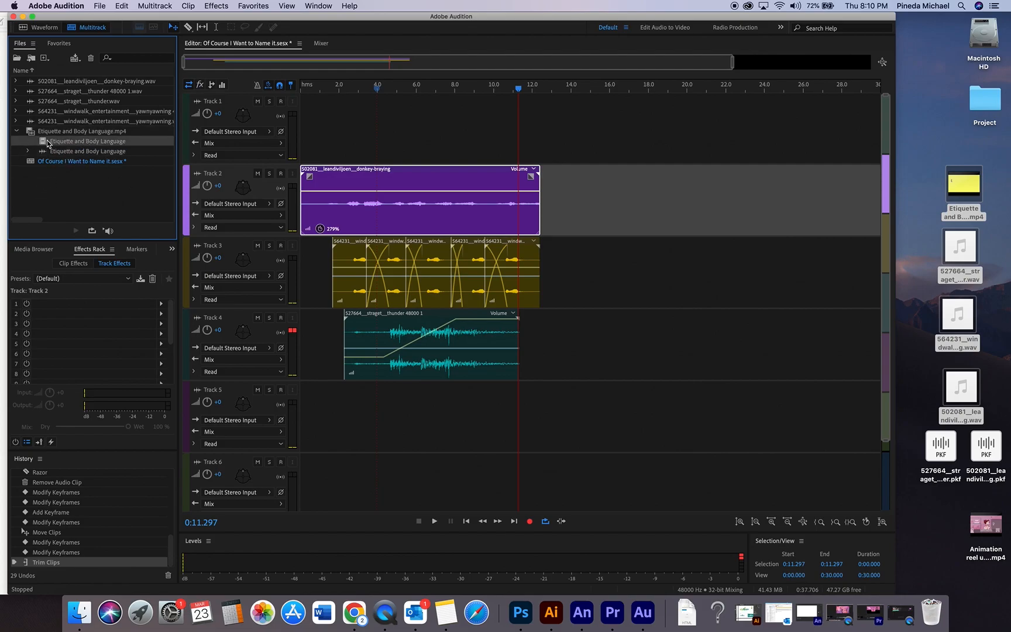
pyautogui.moveTo(57, 146); pyautogui.dragTo(431, 419)
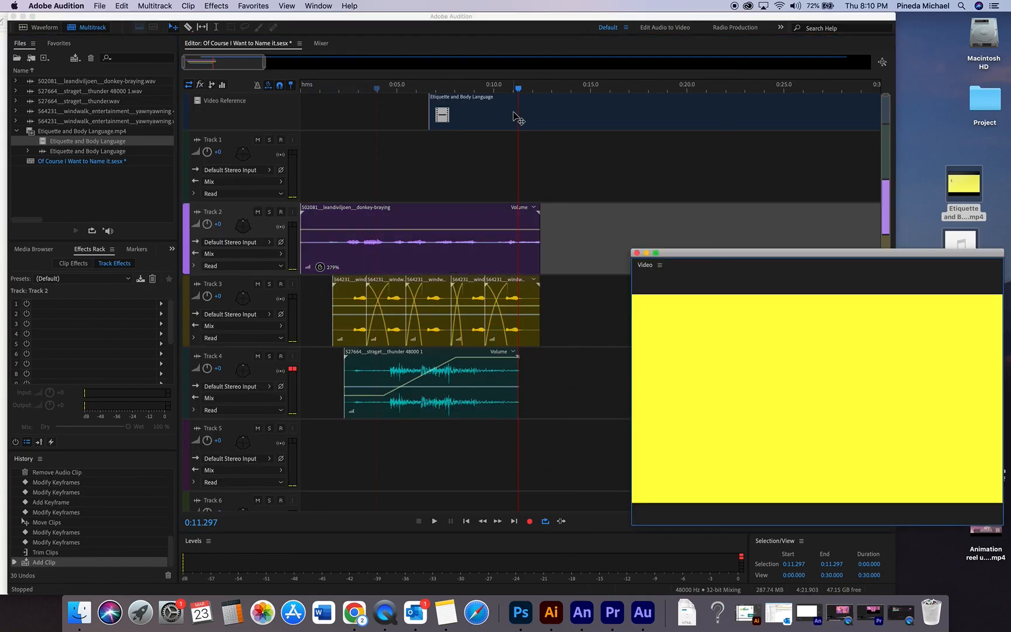
# - Move the video reference clip to the start of the session and scrub the playhead to about 19.3 s
pyautogui.click(519, 114)
pyautogui.moveTo(476, 109); pyautogui.dragTo(354, 94)
pyautogui.click(379, 87)
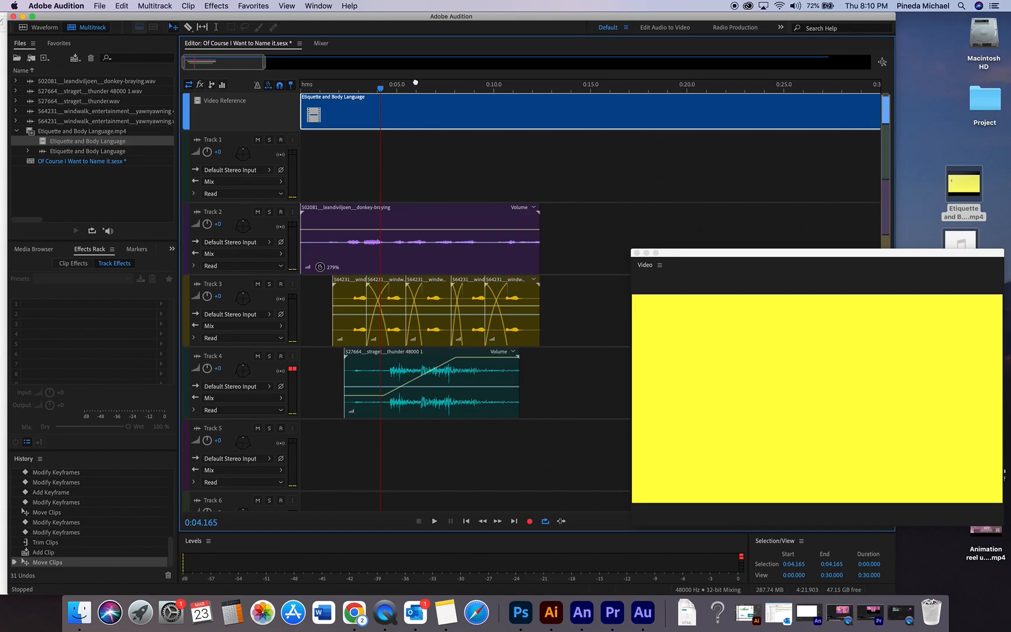
pyautogui.moveTo(462, 84); pyautogui.dragTo(673, 85)
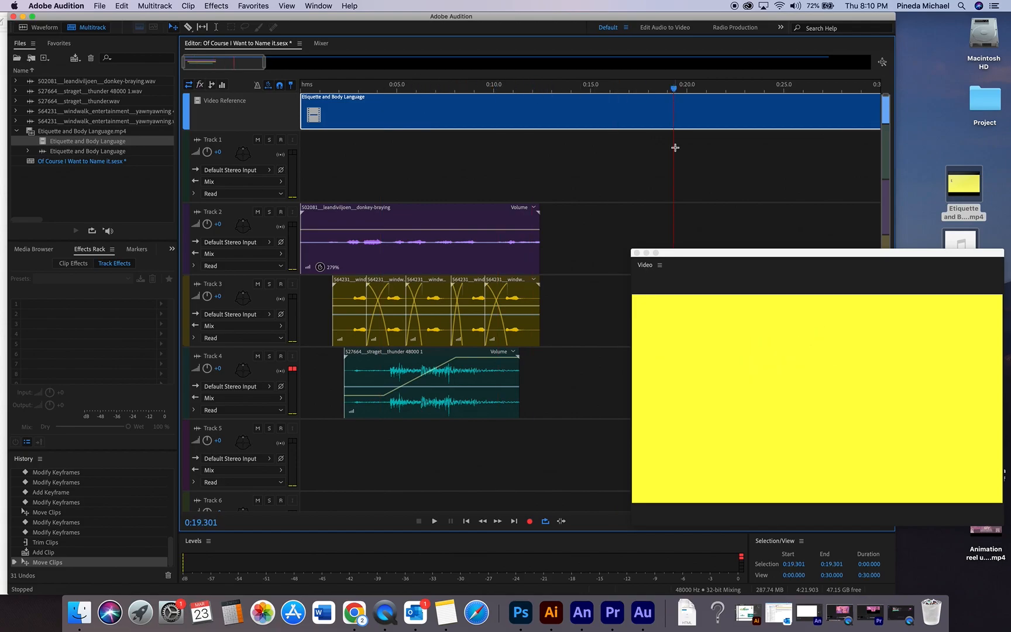
# - Close the floating Video panel, reopen it, and move it slightly up and to the left over the timeline
pyautogui.click(636, 253)
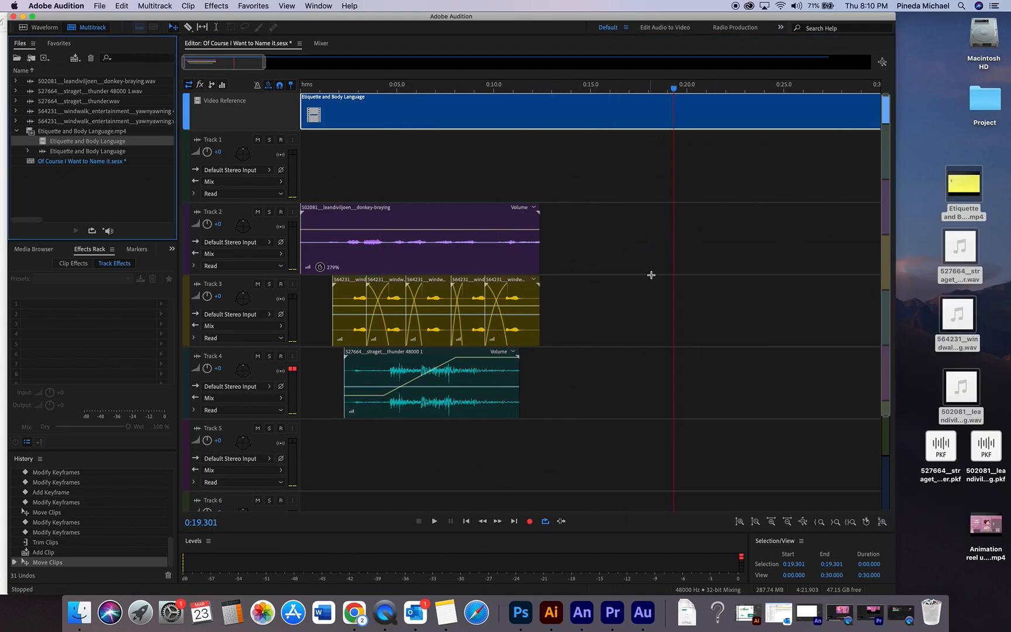
pyautogui.click(318, 6)
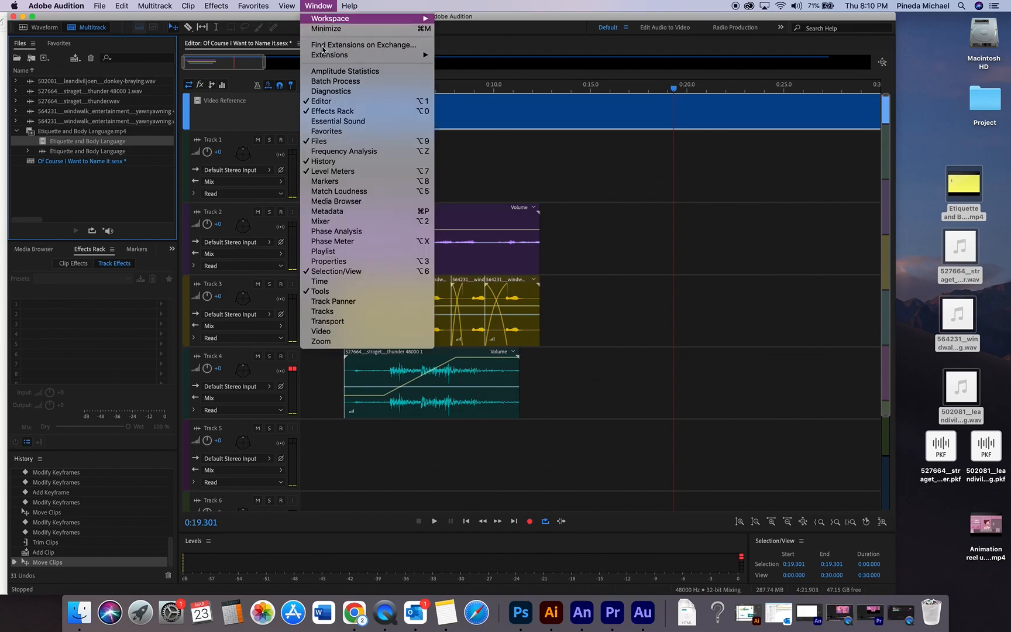
pyautogui.click(321, 331)
pyautogui.moveTo(658, 255); pyautogui.dragTo(644, 200)
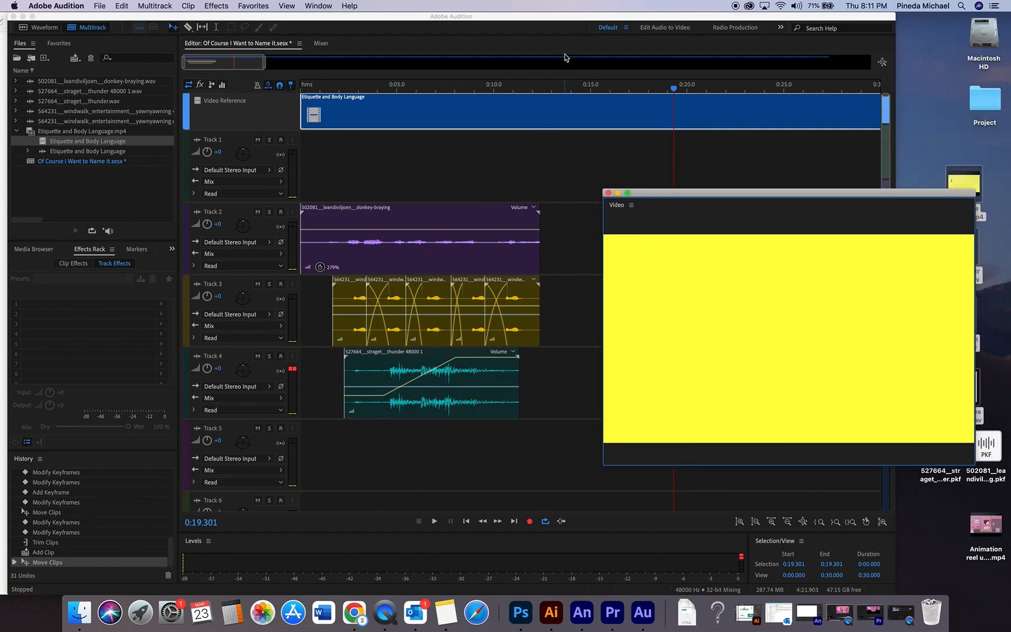
# - Play the mix alongside the video from about 4.8 s to 8 s
pyautogui.moveTo(482, 89); pyautogui.dragTo(394, 116)
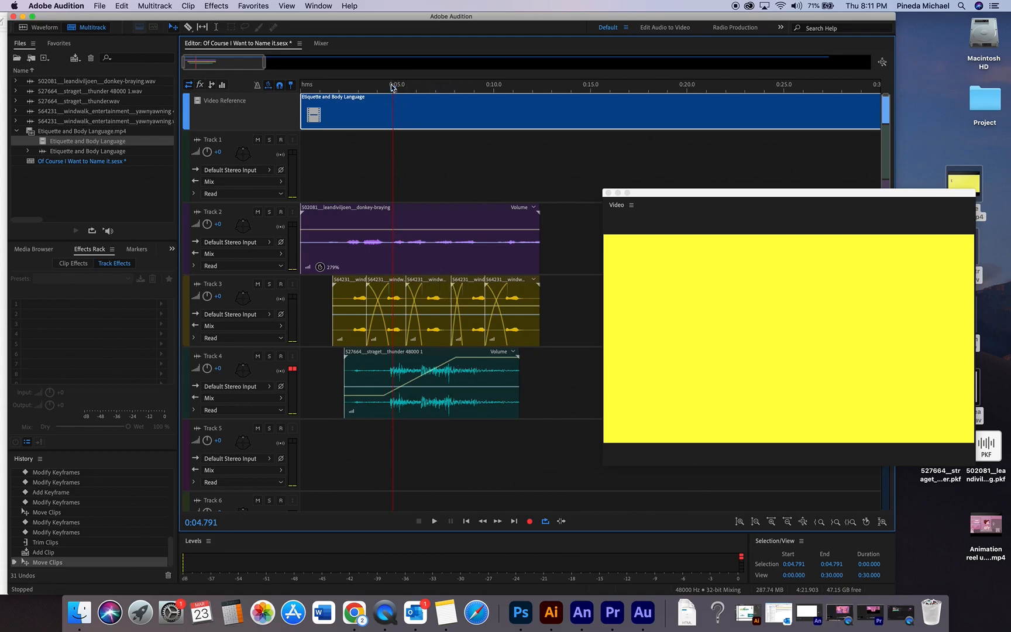
pyautogui.press('space')
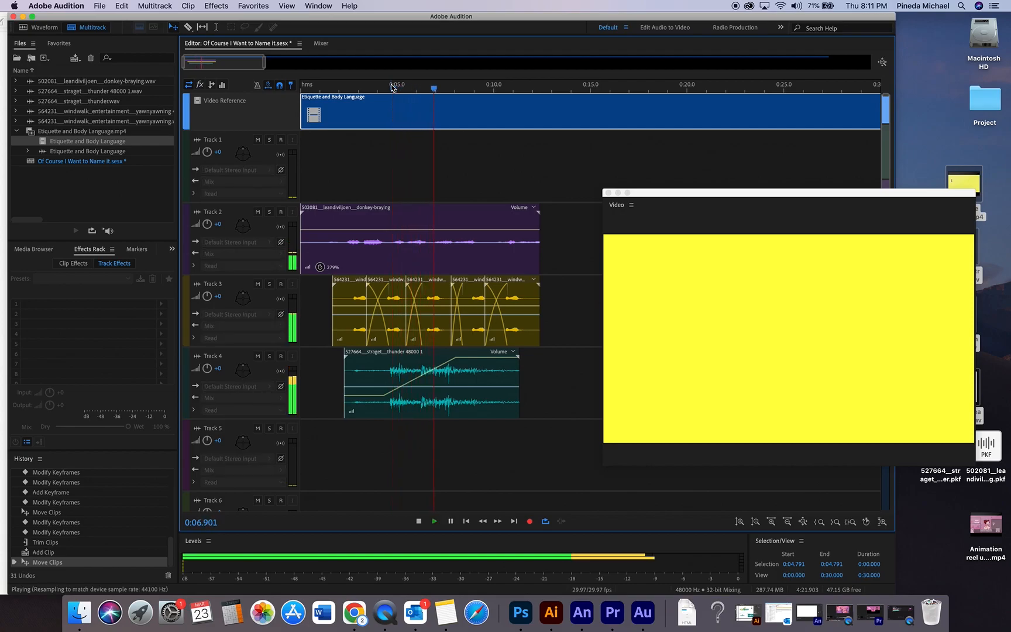
pyautogui.press('space')
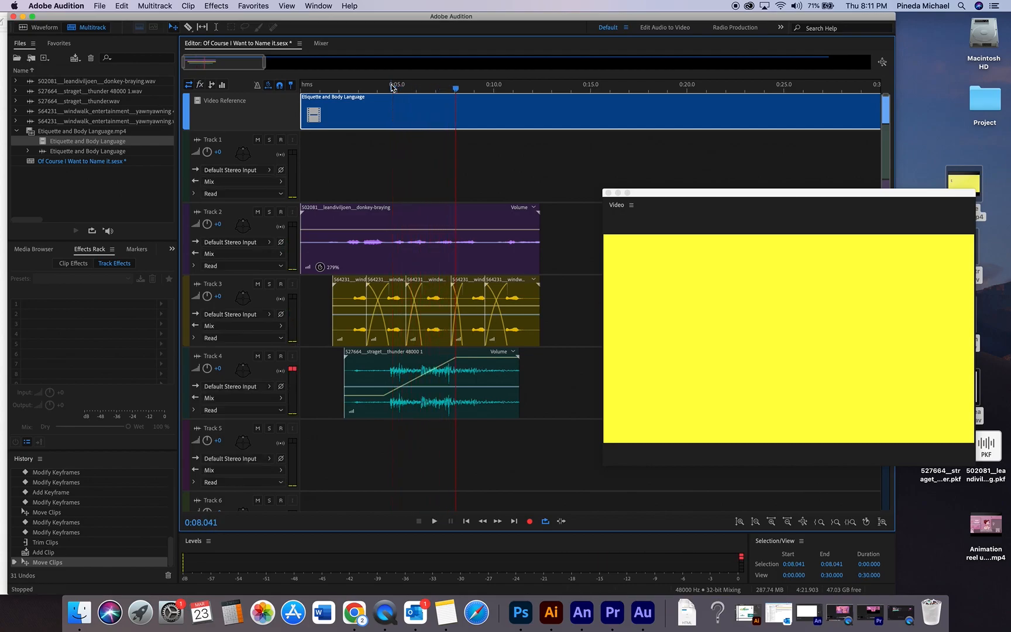